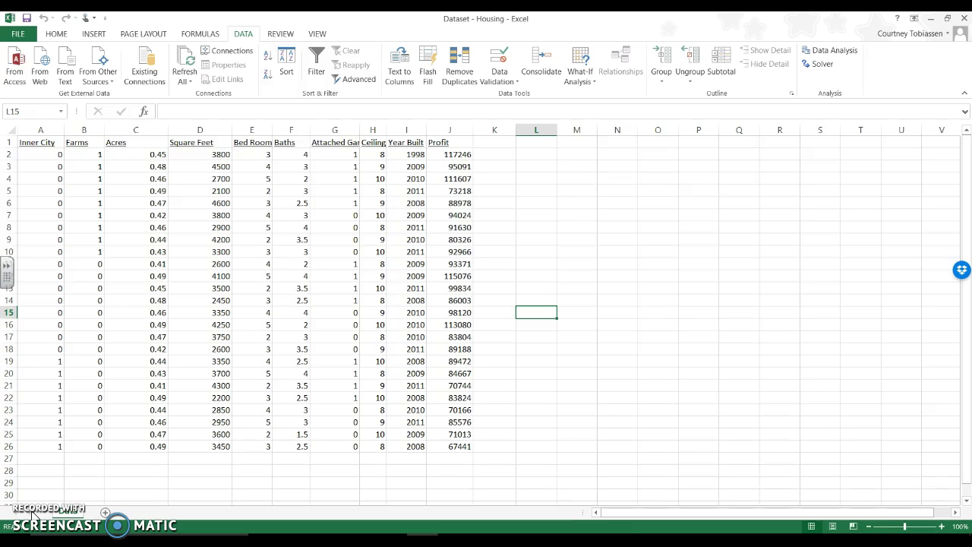
# Step: Run a regression with J1:J26 as the Y range and re-entered A1:I26 as the X range, outputting to a new worksheet
pyautogui.click(836, 53)
pyautogui.moveTo(654, 122); pyautogui.dragTo(693, 123)
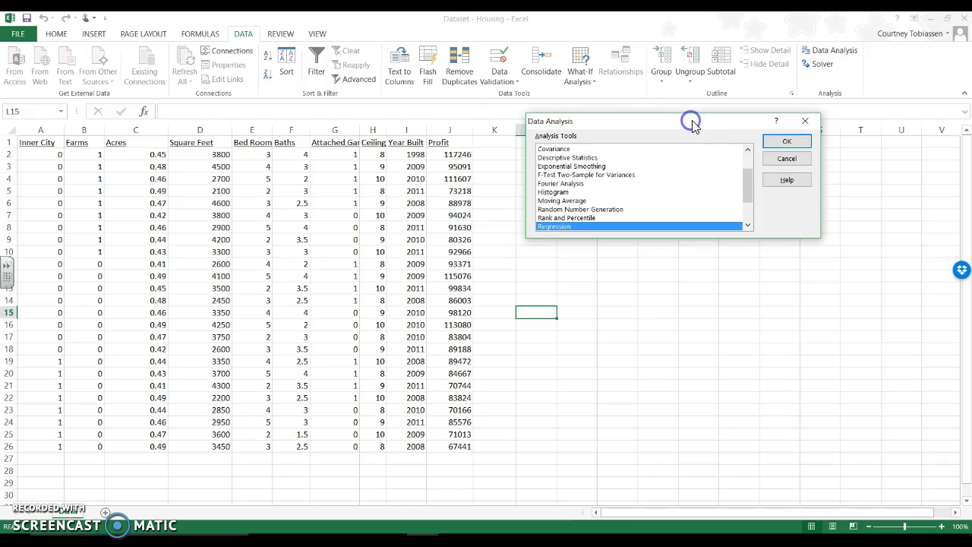
pyautogui.click(792, 142)
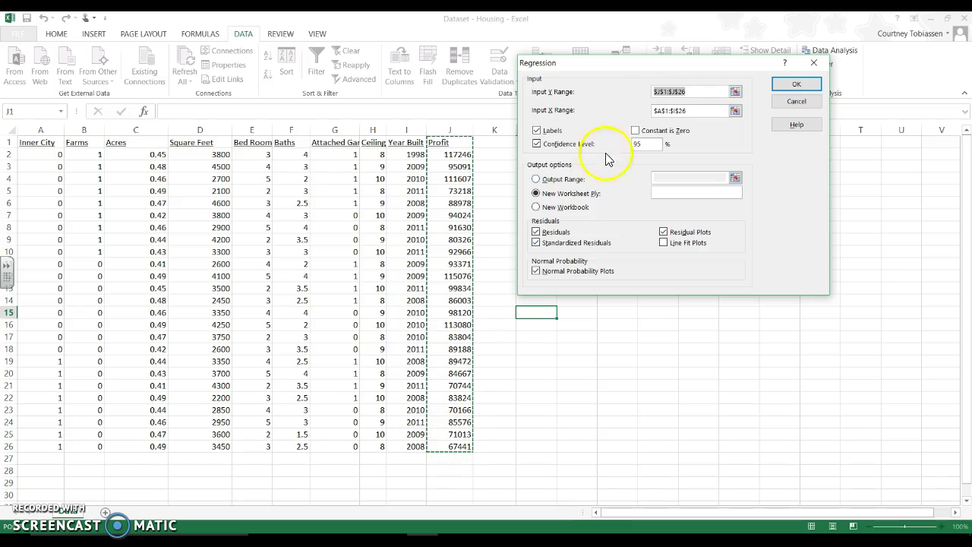
pyautogui.click(700, 113)
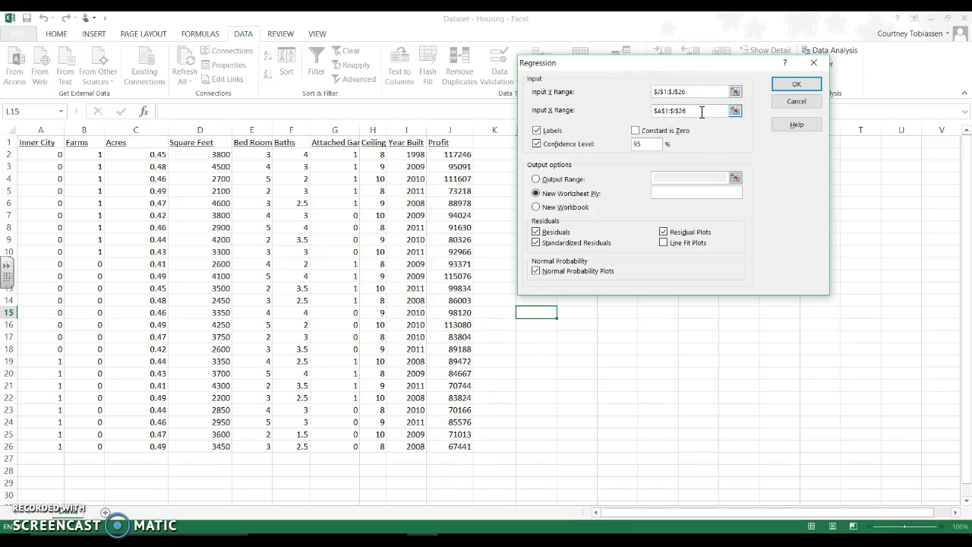
pyautogui.press('BackSpace')
pyautogui.press('BackSpace')
pyautogui.press('BackSpace')
pyautogui.press('BackSpace')
pyautogui.press('BackSpace')
pyautogui.click(33, 146)
pyautogui.moveTo(32, 145); pyautogui.dragTo(405, 448)
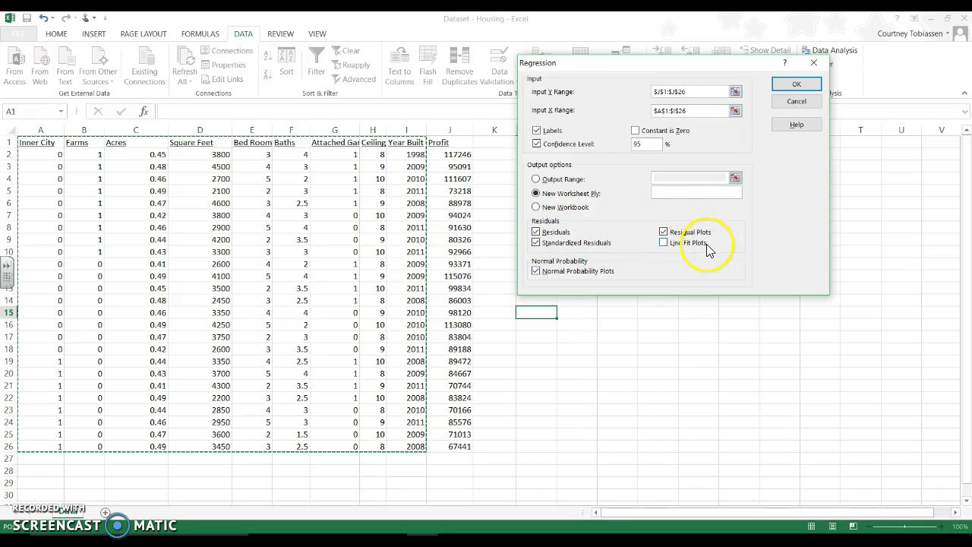
pyautogui.click(791, 86)
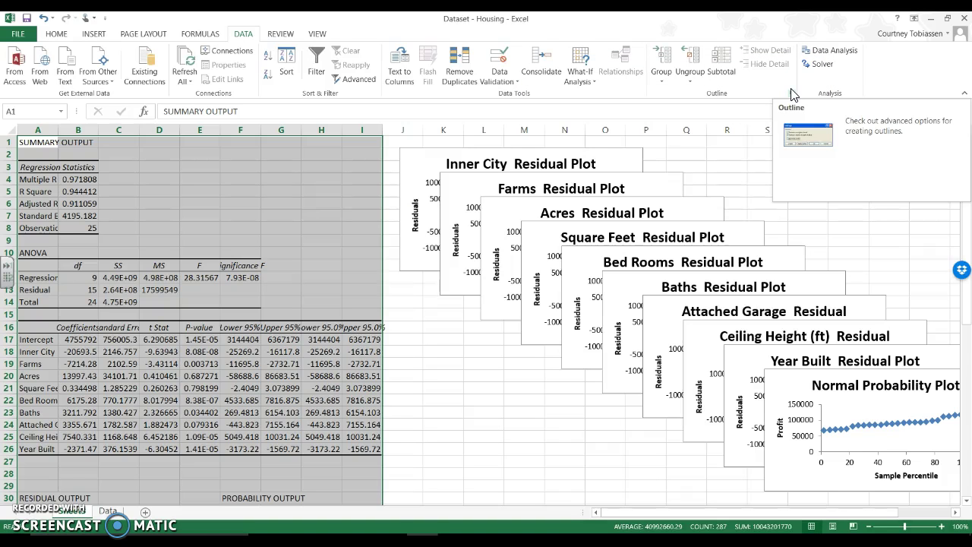
# Step: Move the Normal Probability Plot clear of the chart stack and examine the Year Built Residual Plot for outliers
pyautogui.click(514, 403)
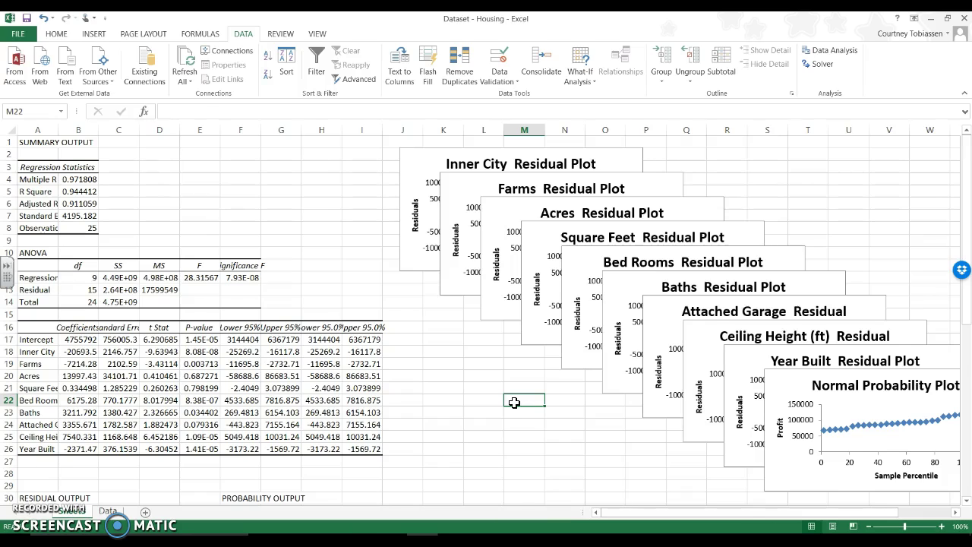
pyautogui.hscroll(3, 515, 402)
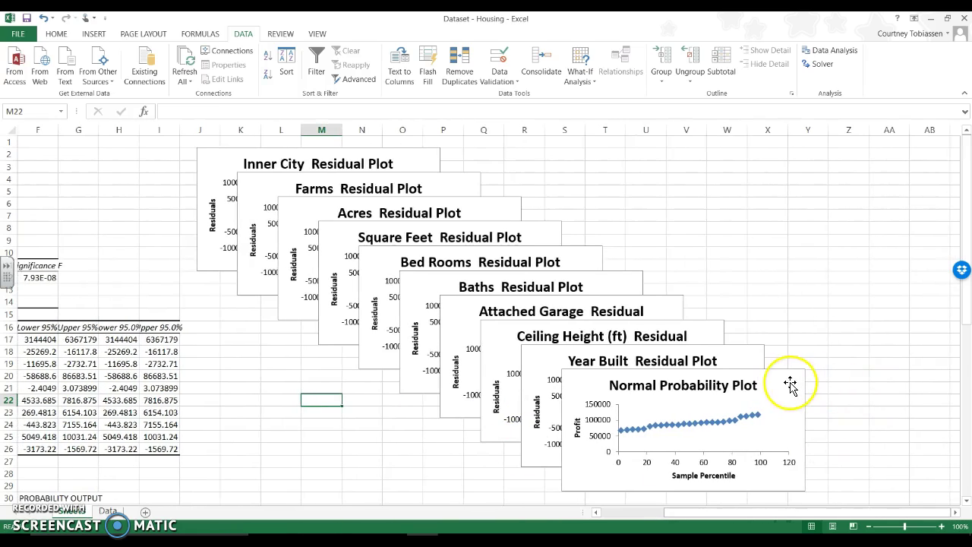
pyautogui.moveTo(790, 386); pyautogui.dragTo(891, 169)
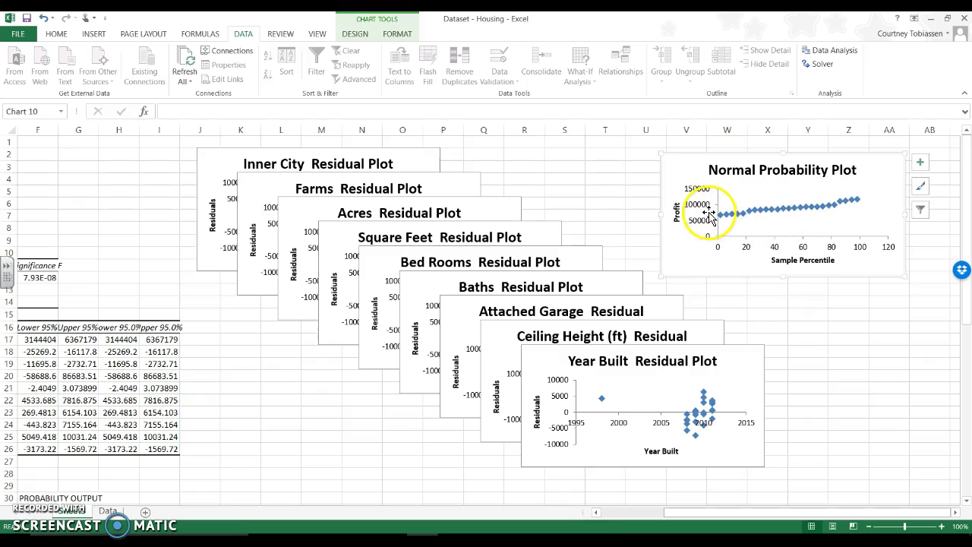
pyautogui.click(744, 362)
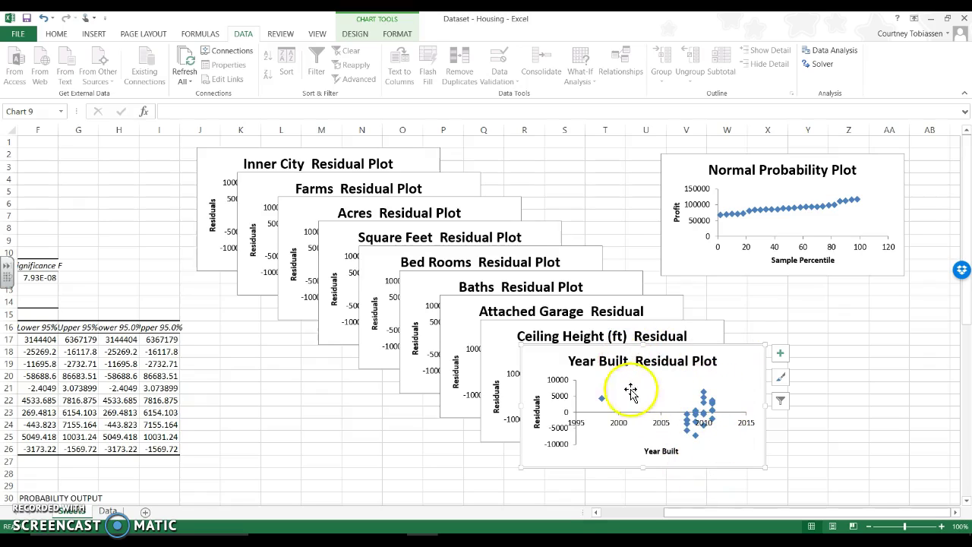
pyautogui.moveTo(603, 401)
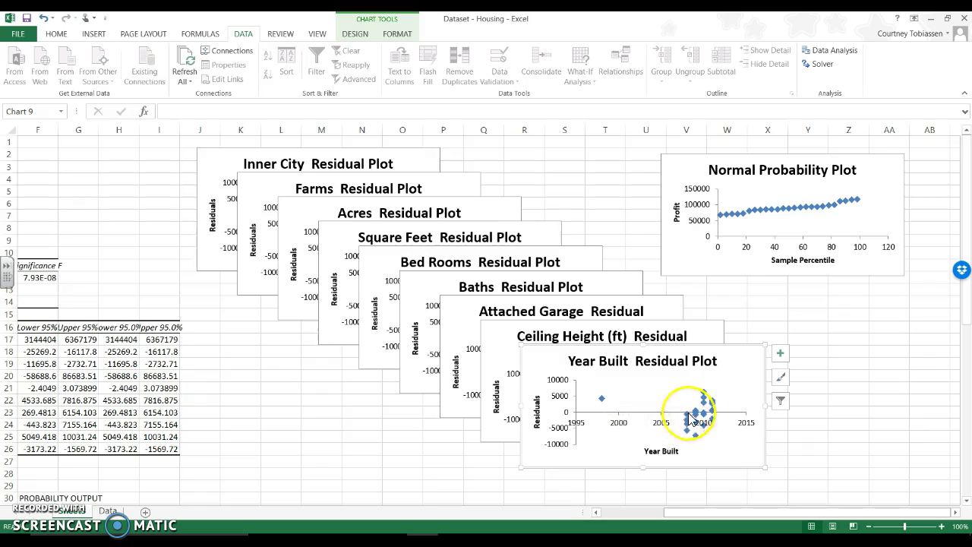
# Step: Delete the entire row of the house built in 1998 from the Data sheet
pyautogui.click(108, 511)
pyautogui.click(495, 214)
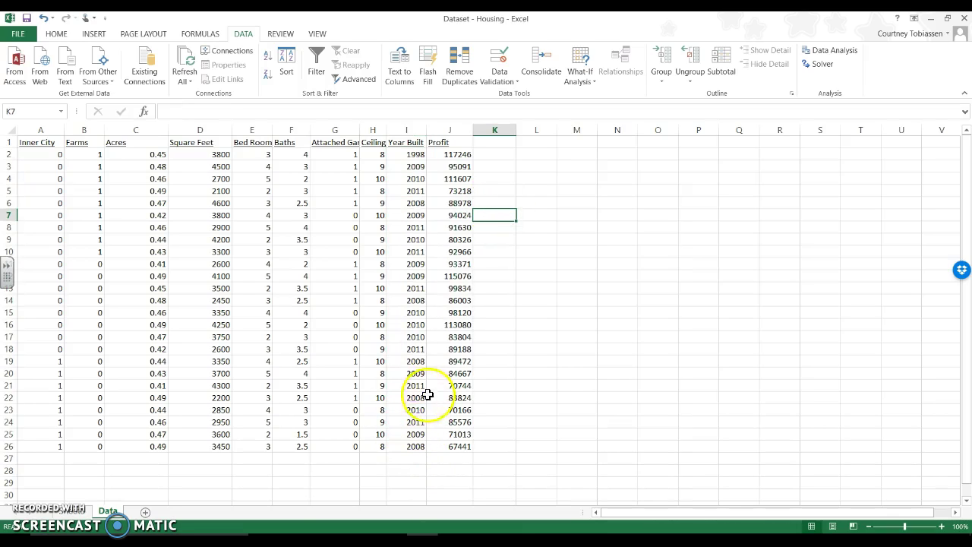
pyautogui.click(415, 157)
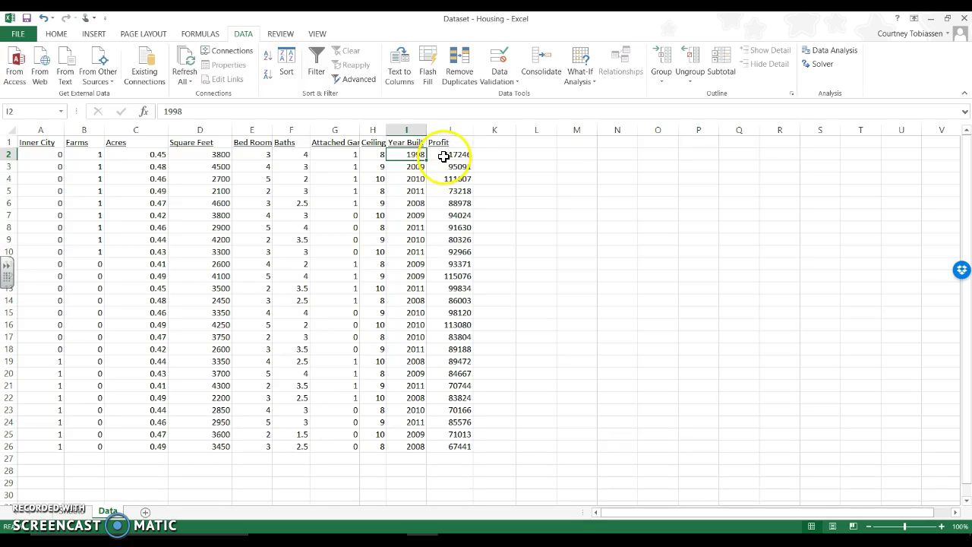
pyautogui.click(11, 154)
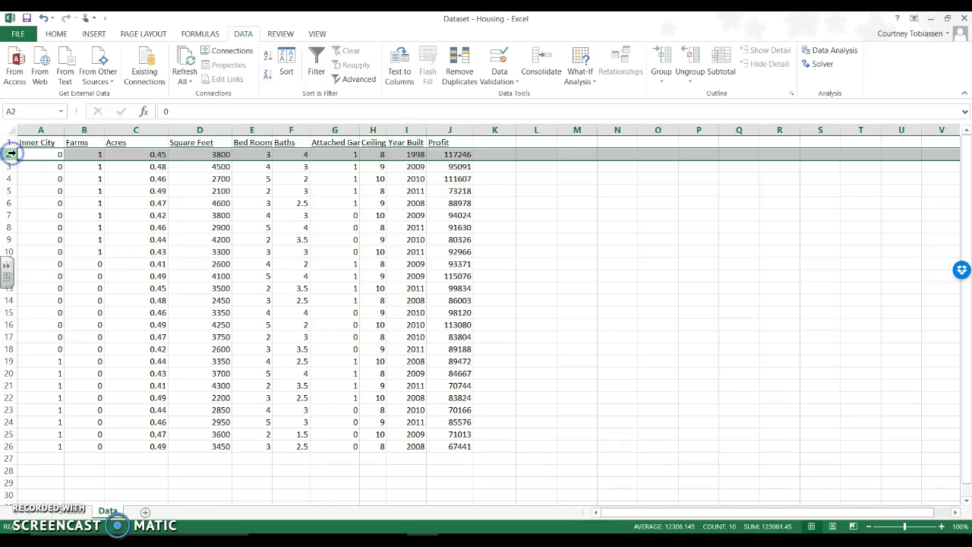
pyautogui.press('Delete')
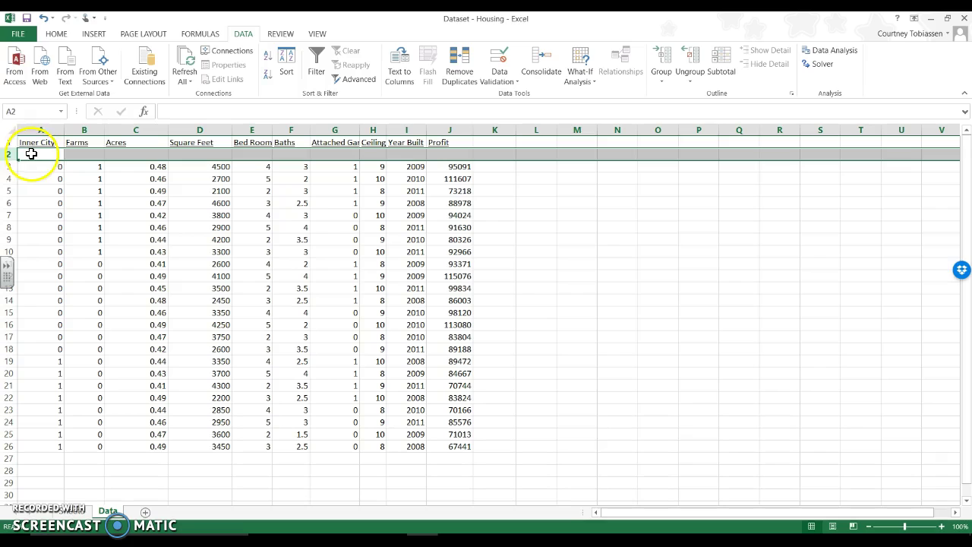
pyautogui.rightClick(12, 155)
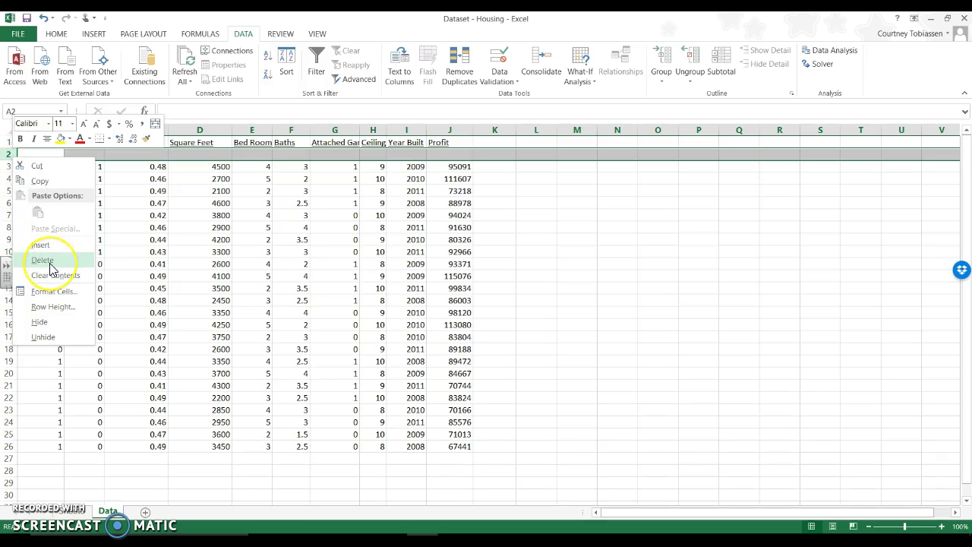
pyautogui.click(44, 260)
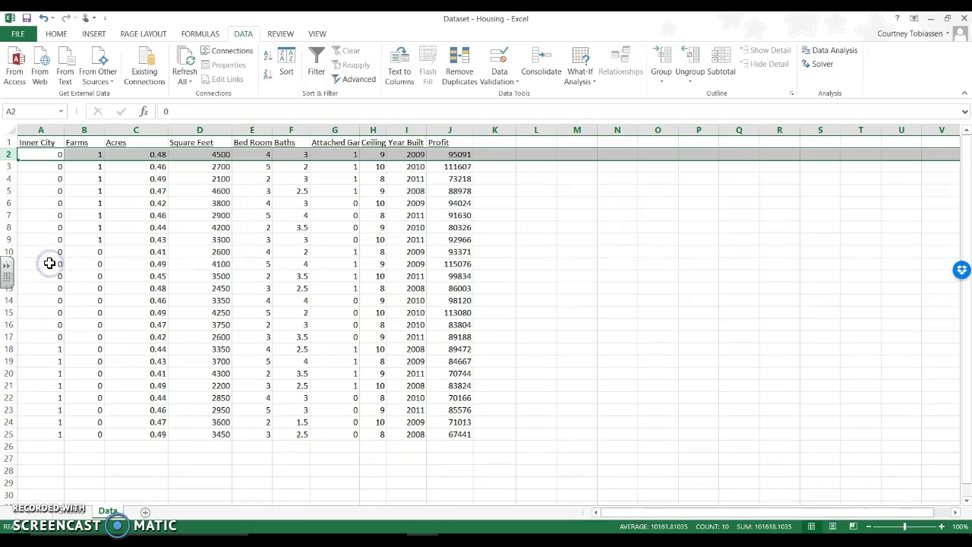
pyautogui.click(541, 248)
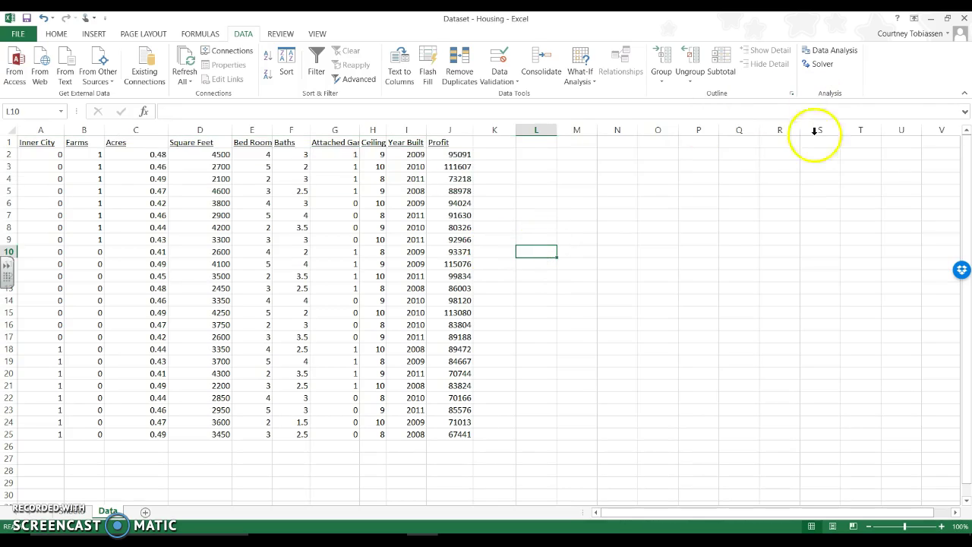
# Step: Delete the outdated regression output worksheet from the workbook
pyautogui.rightClick(76, 513)
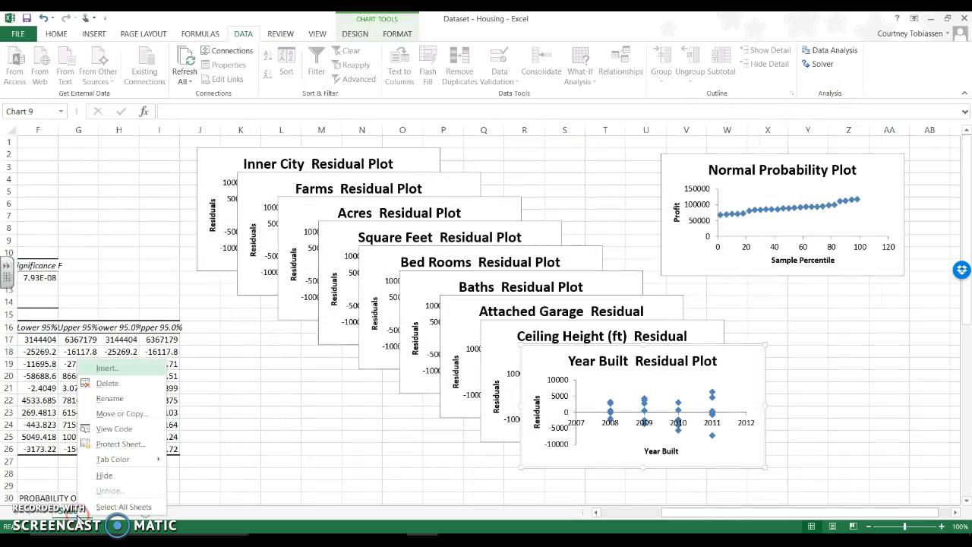
pyautogui.click(111, 386)
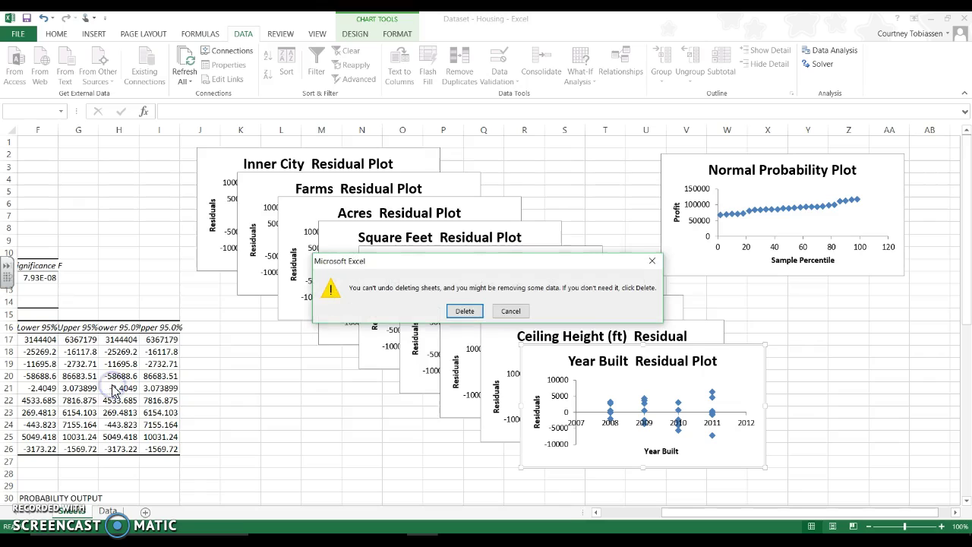
pyautogui.click(400, 311)
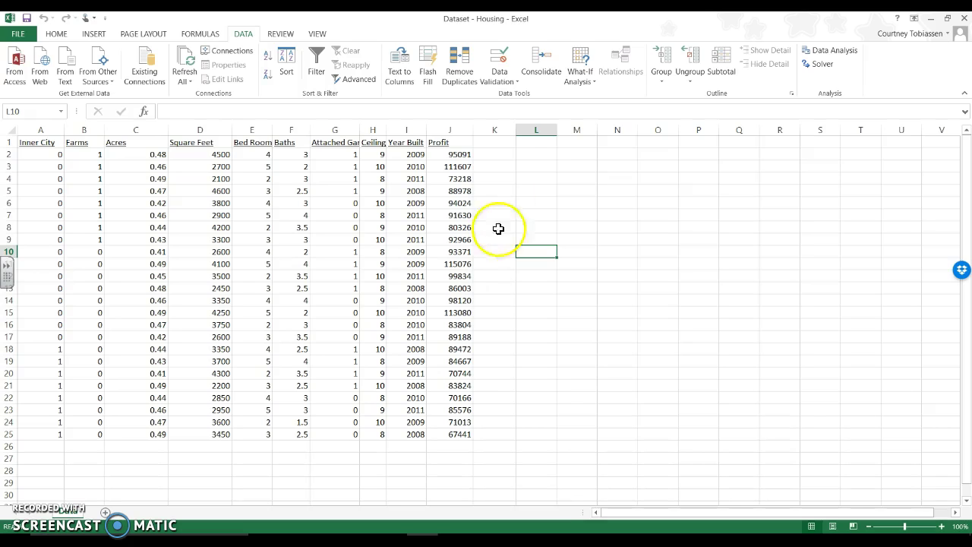
# Step: Run a new regression with Y range J1:J25 and X range A1:I25, outputting to a new worksheet
pyautogui.click(841, 53)
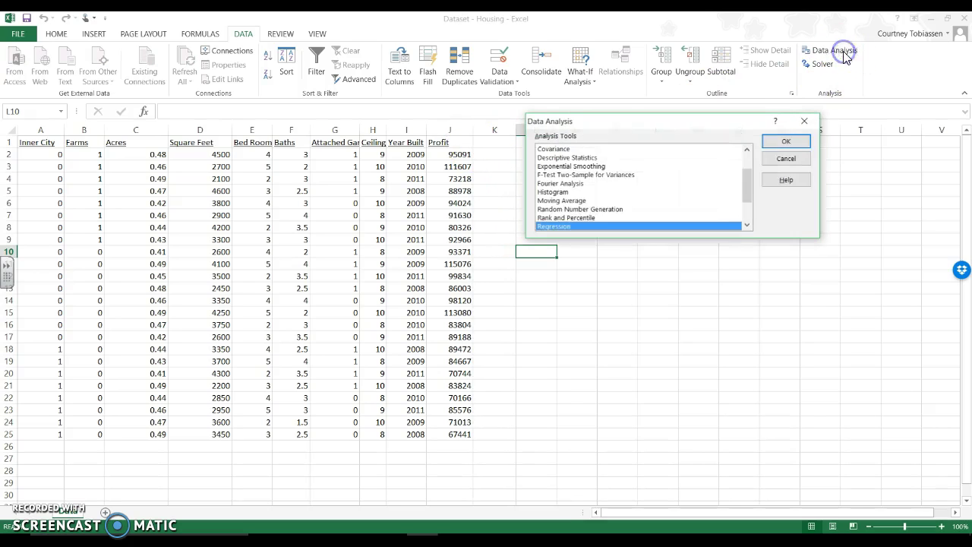
pyautogui.click(571, 226)
pyautogui.click(788, 141)
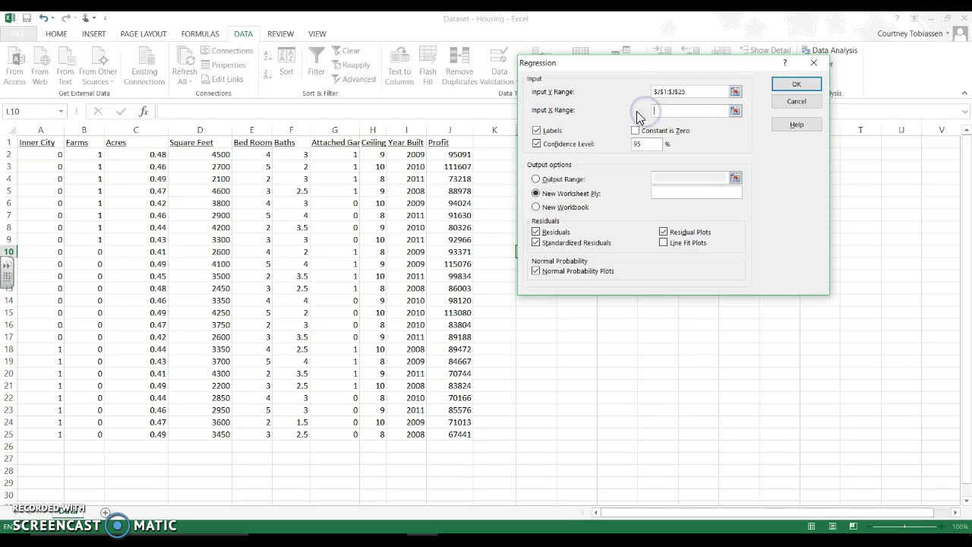
pyautogui.moveTo(22, 147); pyautogui.dragTo(418, 434)
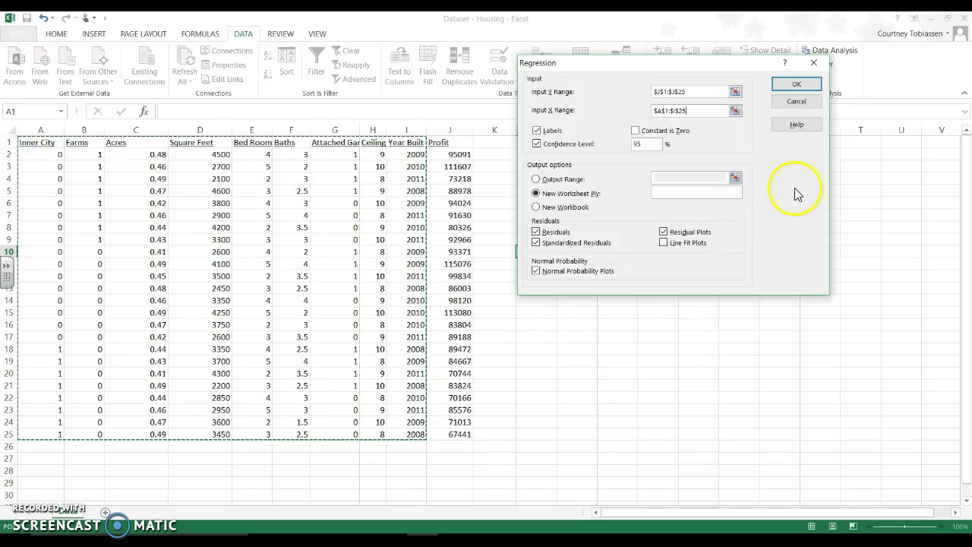
pyautogui.click(807, 82)
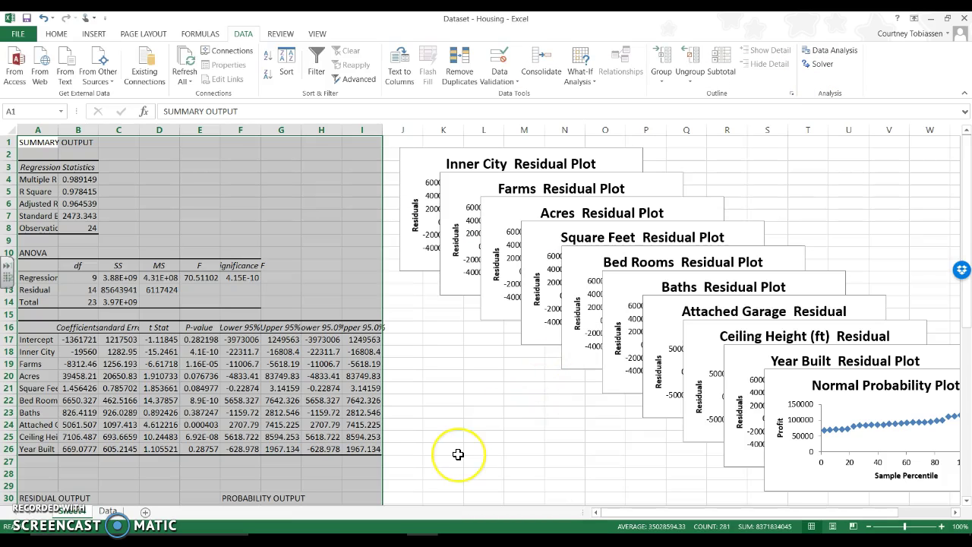
# Step: Move the Normal Probability Plot and the Year Built Residual Plot clear of the chart stack on the output sheet
pyautogui.hscroll(5, 458, 454)
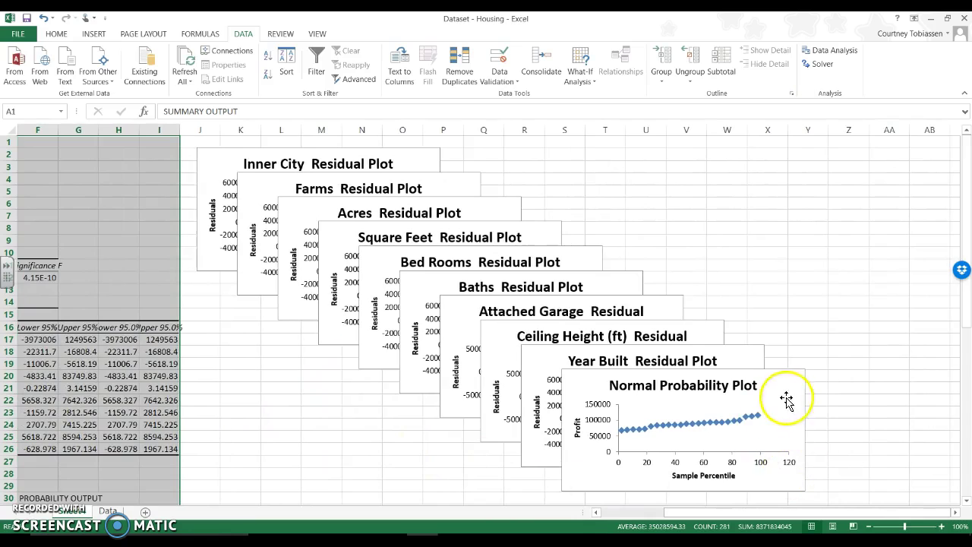
pyautogui.moveTo(785, 398); pyautogui.dragTo(881, 179)
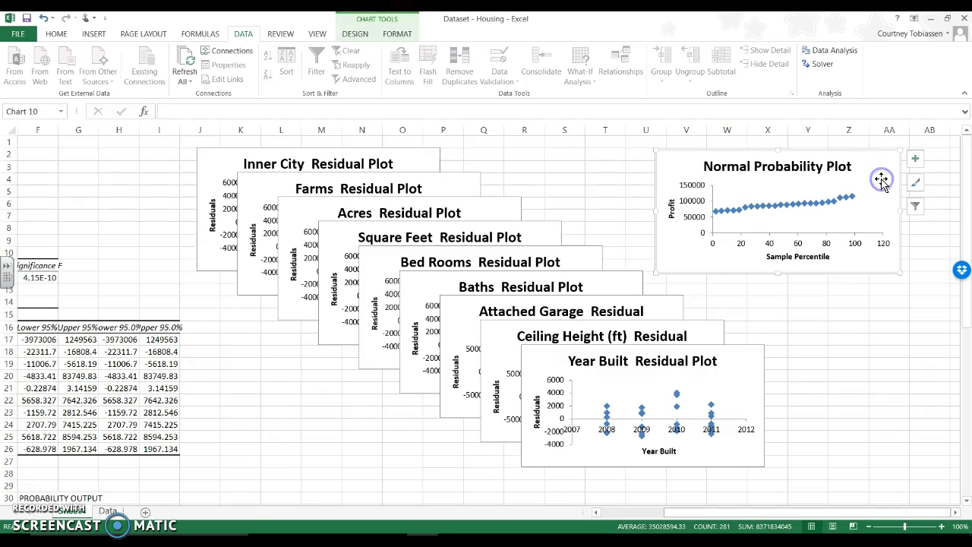
pyautogui.click(759, 373)
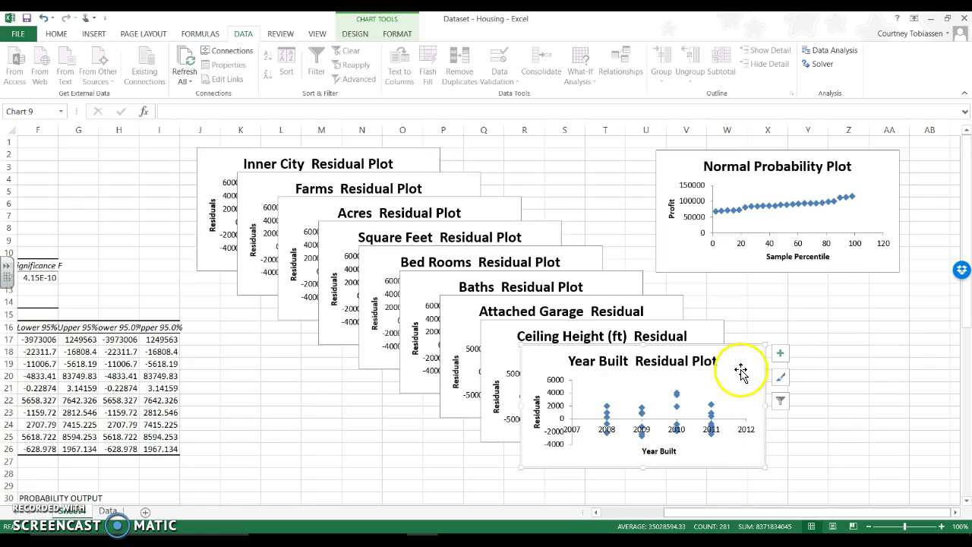
pyautogui.moveTo(745, 369); pyautogui.dragTo(874, 311)
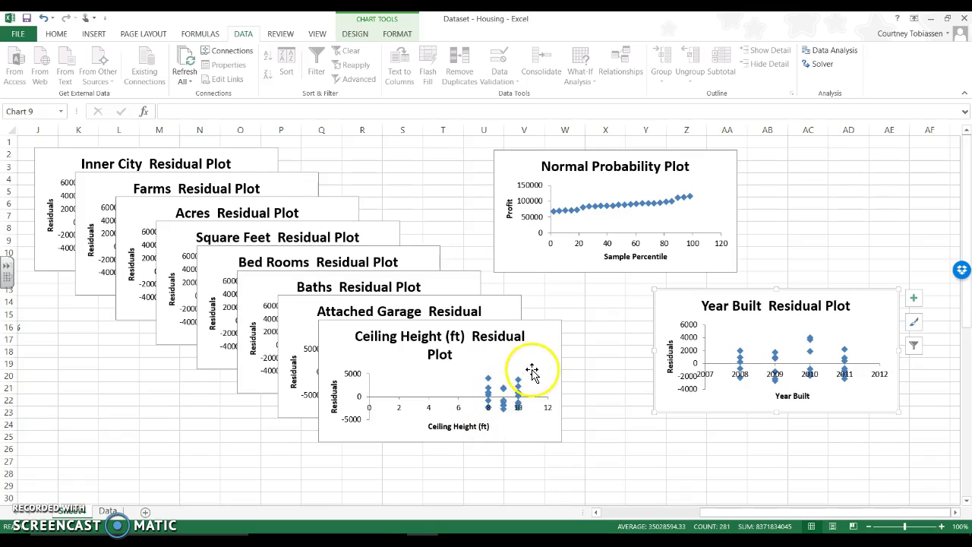
# Step: Spread out the Ceiling Height, Attached Garage, Baths, Bed Rooms, Square Feet, Acres and Farms residual plots to expose the Inner City plot
pyautogui.moveTo(506, 358); pyautogui.dragTo(899, 419)
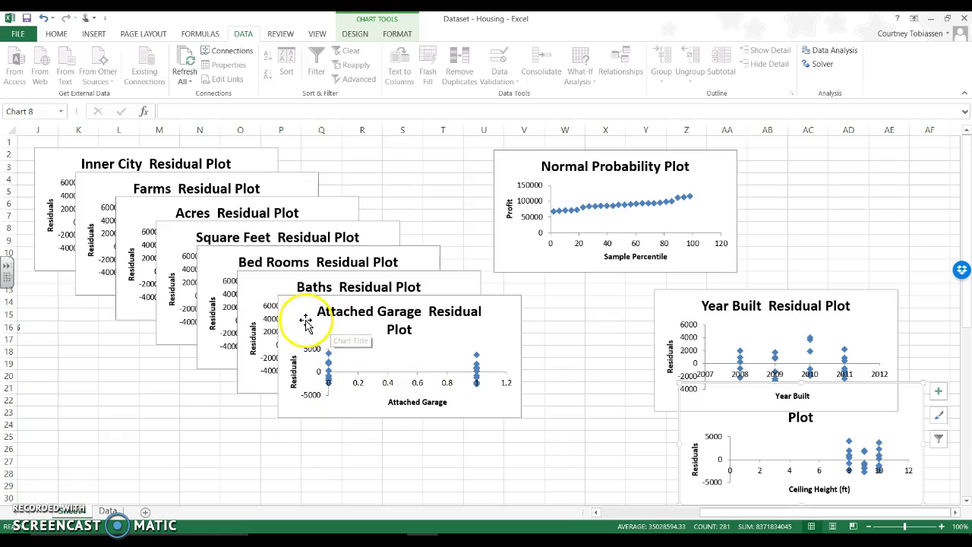
pyautogui.moveTo(306, 319); pyautogui.dragTo(650, 374)
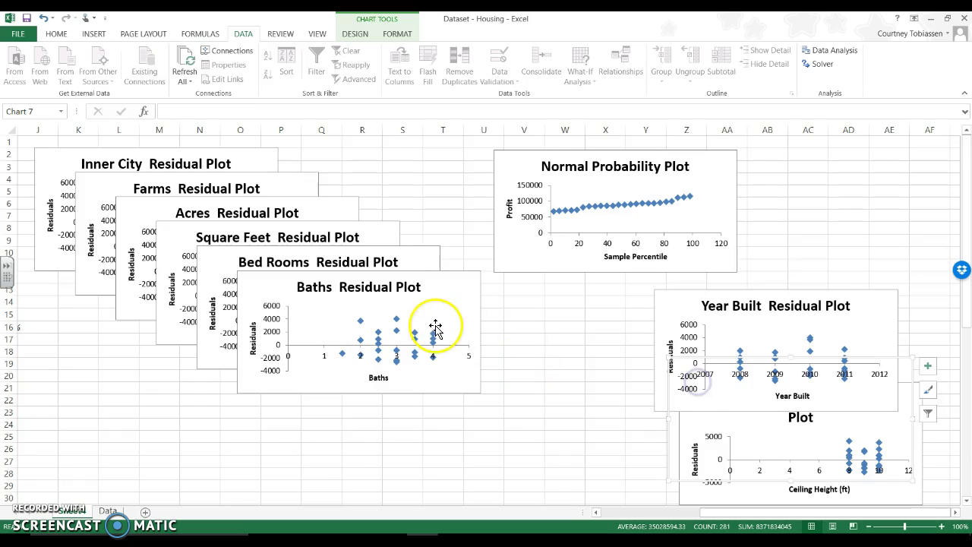
pyautogui.moveTo(438, 305); pyautogui.dragTo(623, 367)
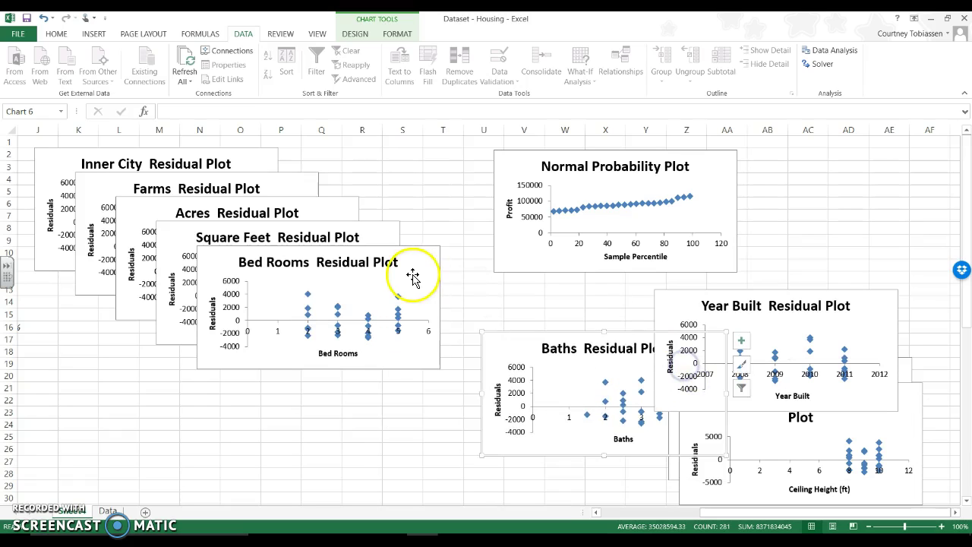
pyautogui.moveTo(414, 276); pyautogui.dragTo(649, 392)
pyautogui.moveTo(392, 263); pyautogui.dragTo(531, 370)
pyautogui.moveTo(329, 213); pyautogui.dragTo(364, 363)
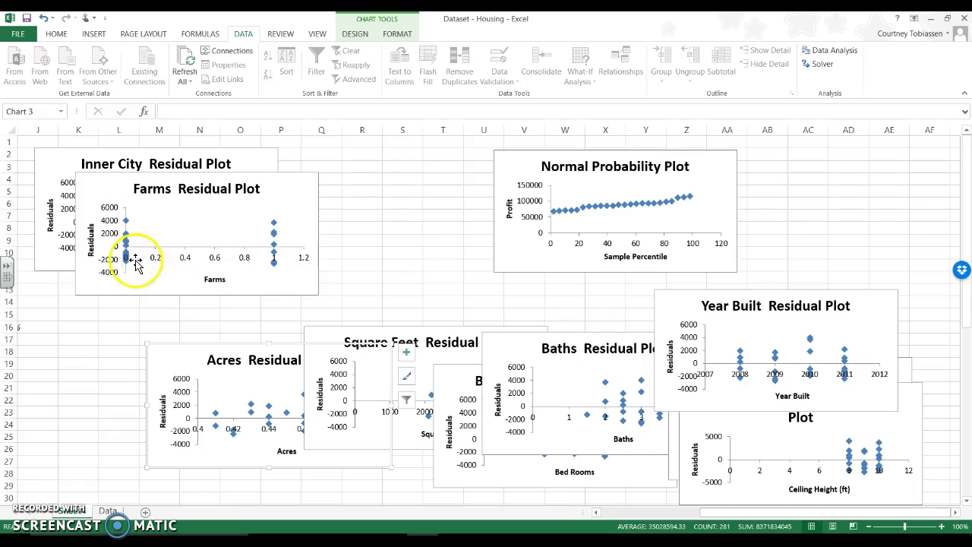
pyautogui.moveTo(283, 200); pyautogui.dragTo(451, 315)
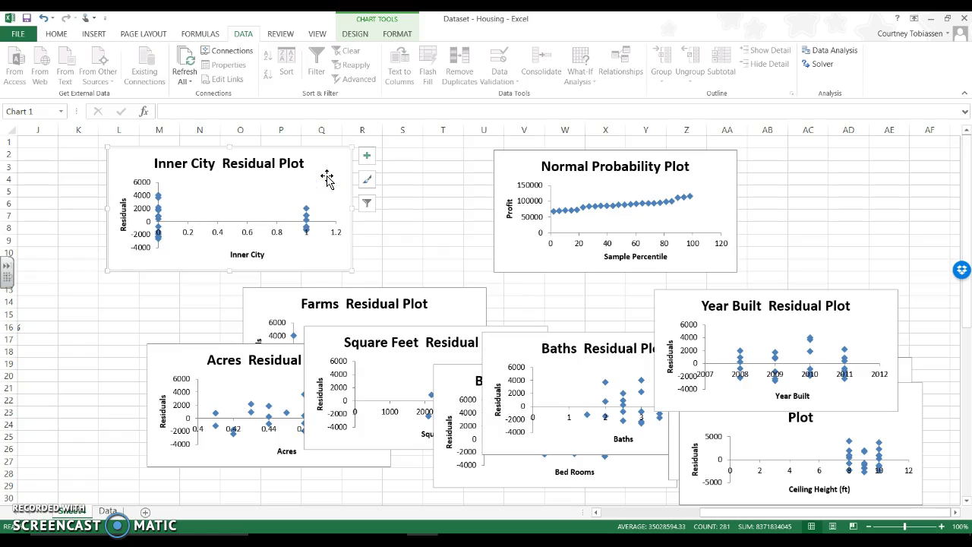
# Step: Insert a new column before Farms on the Data sheet and title it IC^2 in B1
pyautogui.click(108, 510)
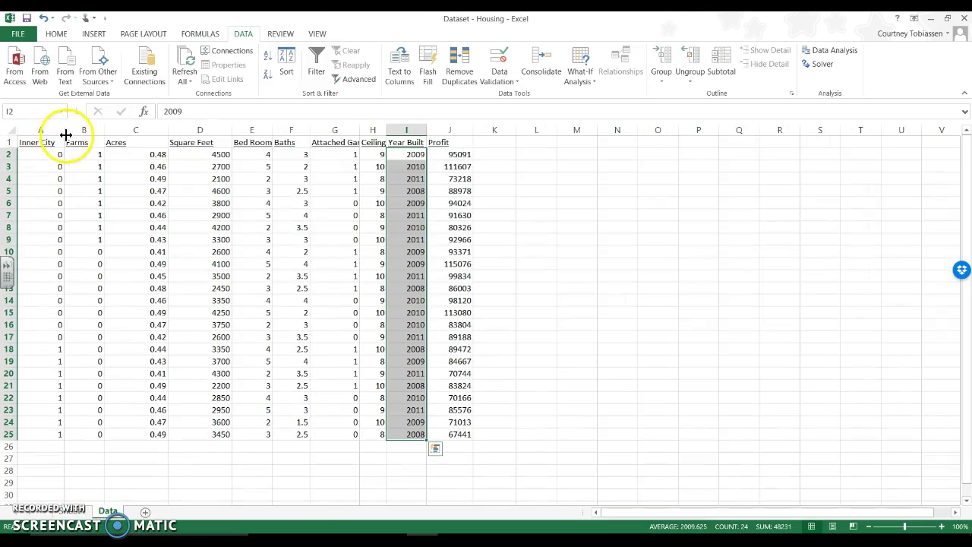
pyautogui.click(72, 130)
pyautogui.rightClick(72, 130)
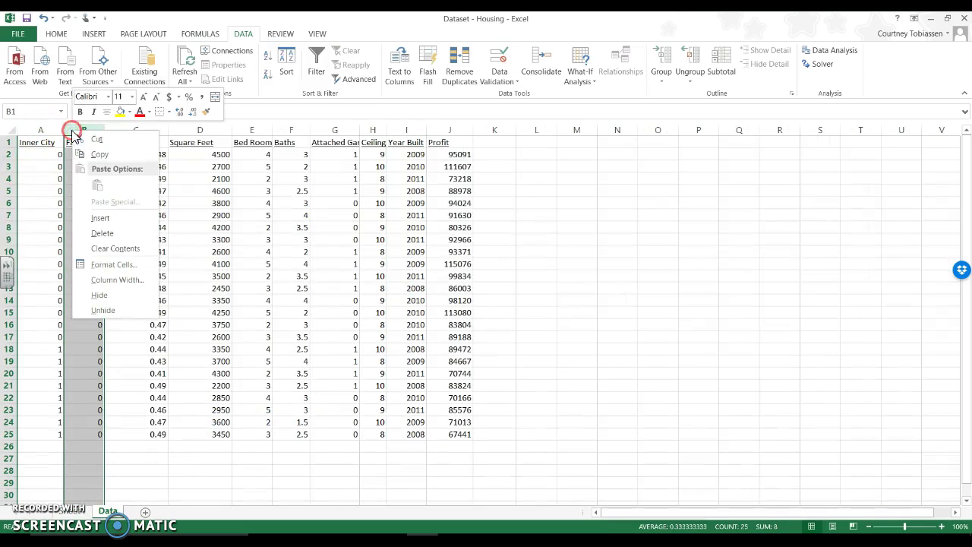
pyautogui.click(108, 218)
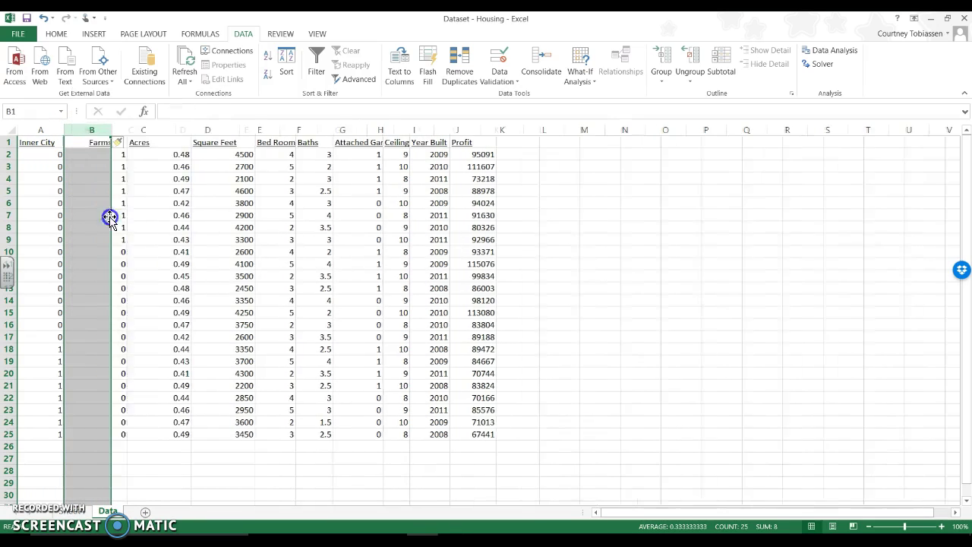
pyautogui.click(88, 142)
pyautogui.write('IC^2')
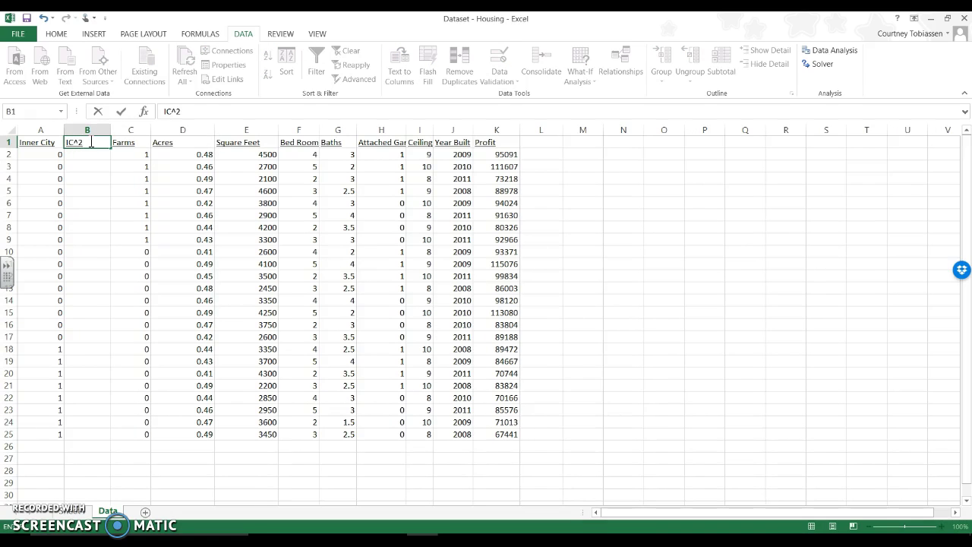
pyautogui.press('Return')
# Step: Enter =A2^2 in B2, fill it down to B25, and check the squared values in B18:B25
pyautogui.write('=')
pyautogui.press('Left')
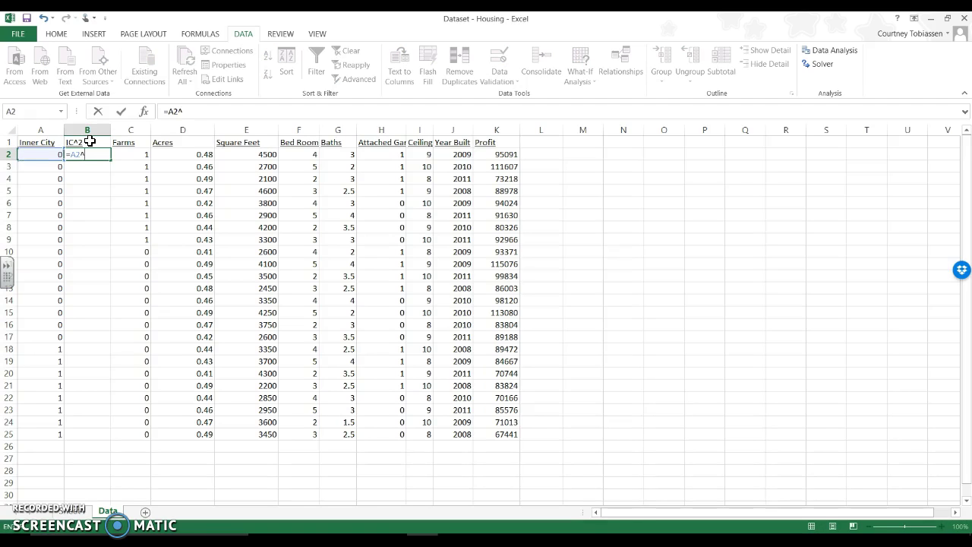
pyautogui.write('^2')
pyautogui.press('Return')
pyautogui.click(108, 156)
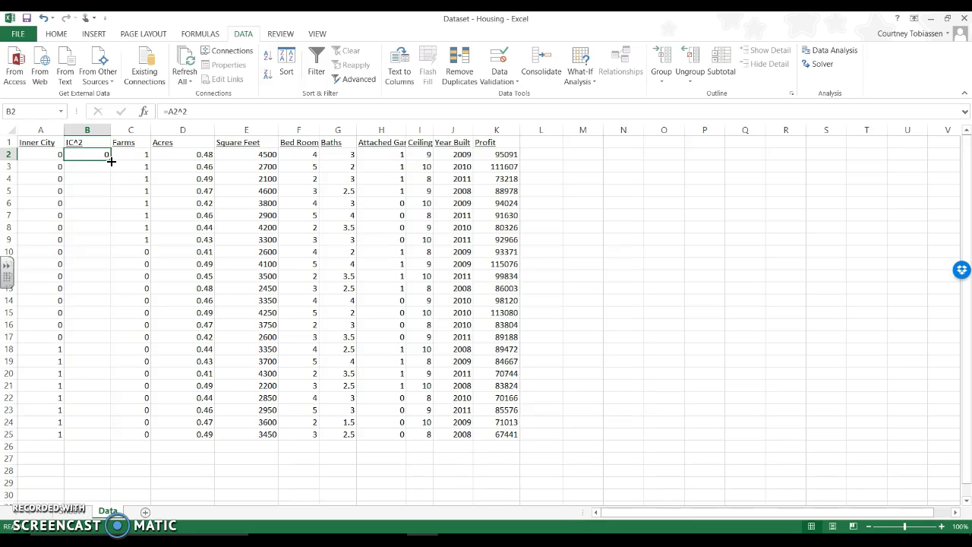
pyautogui.doubleClick(111, 160)
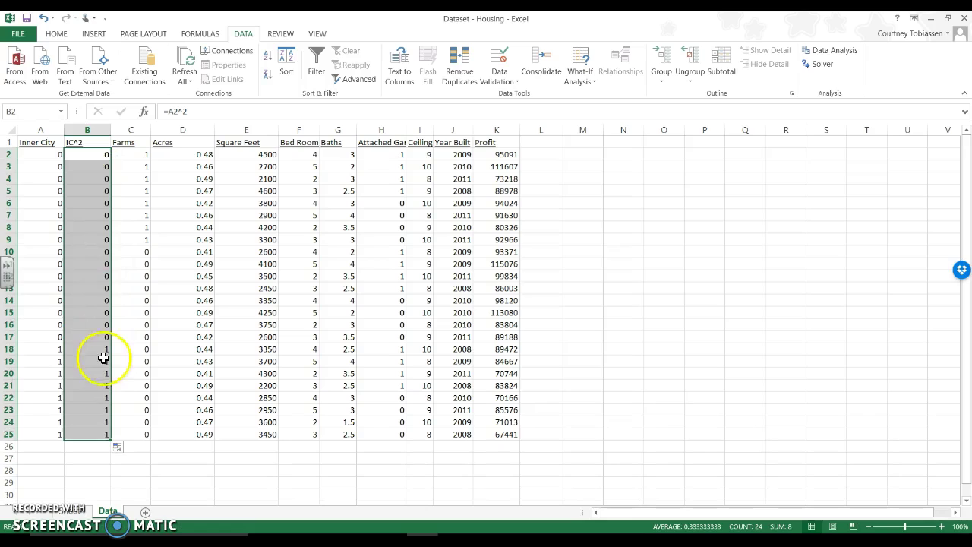
pyautogui.moveTo(97, 348); pyautogui.dragTo(87, 431)
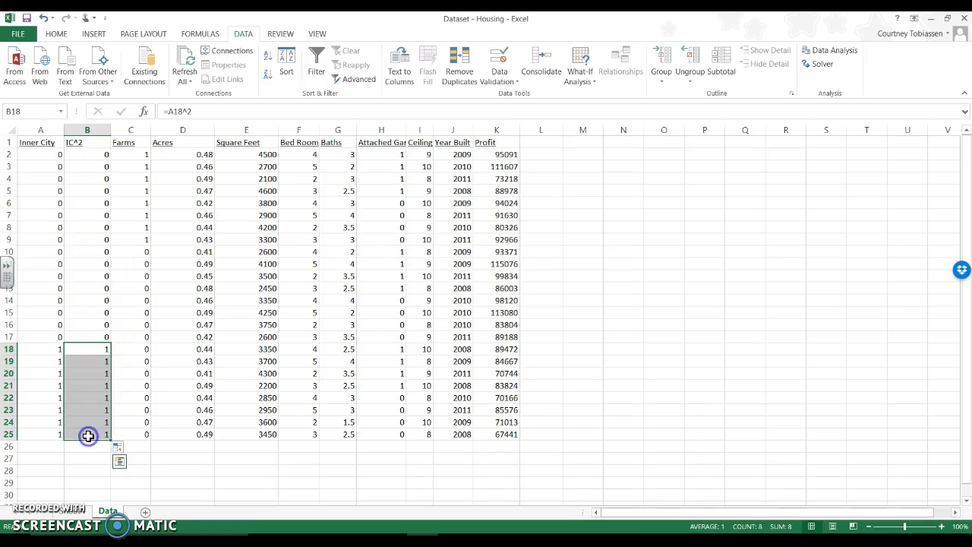
# Step: Retitle the header in B1 as sqrt(IC)
pyautogui.click(98, 142)
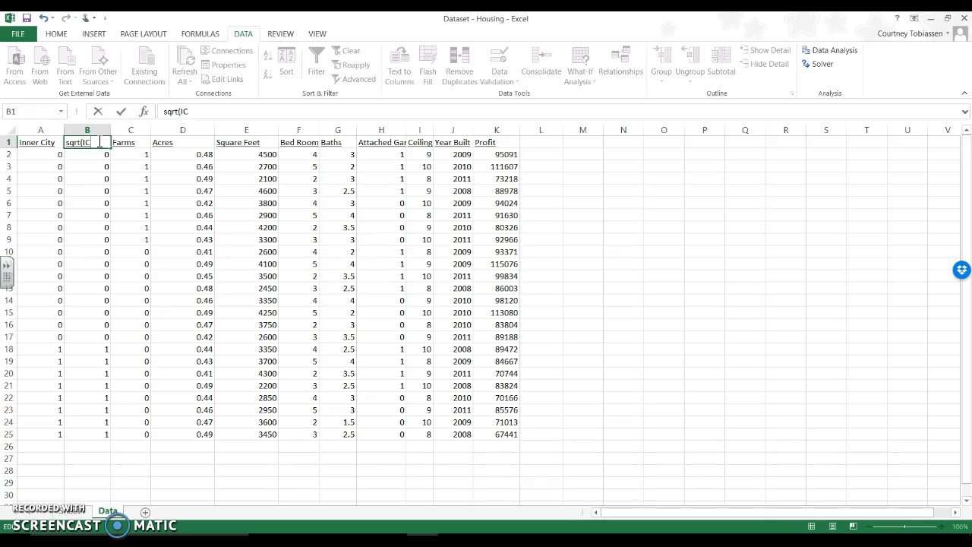
pyautogui.write('sqrt(IC)')
pyautogui.press('Return')
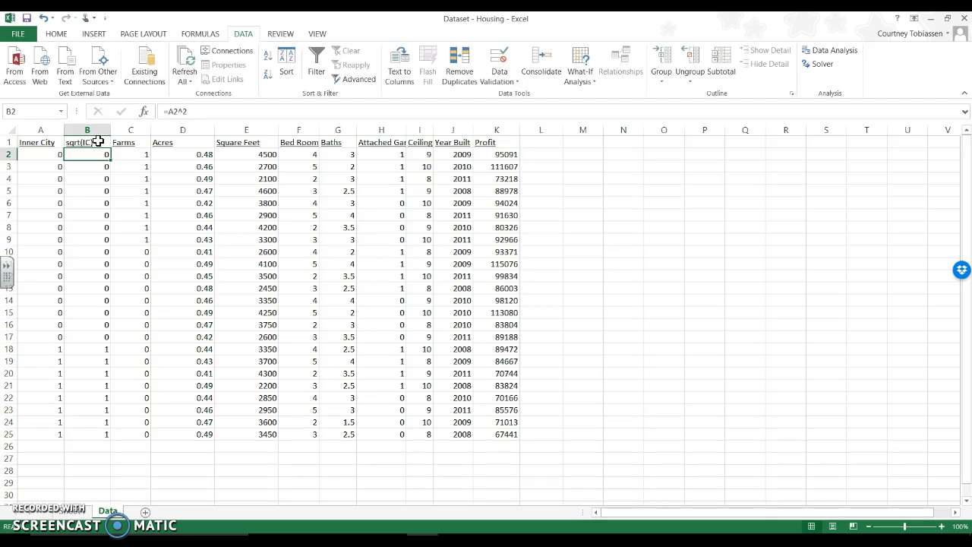
# Step: Replace the squared values with =SQRT(A2) in B2 and fill the formula down to B25
pyautogui.write('=sq')
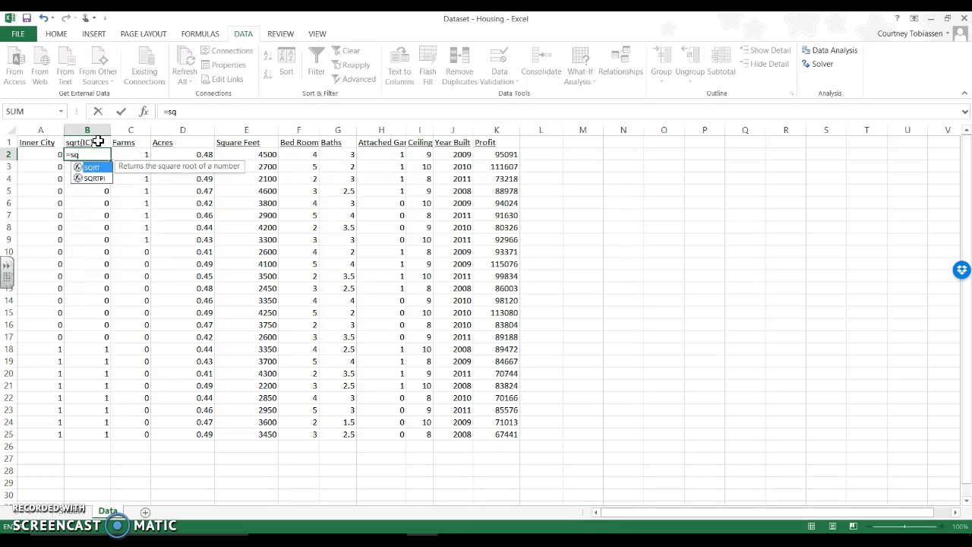
pyautogui.doubleClick(97, 168)
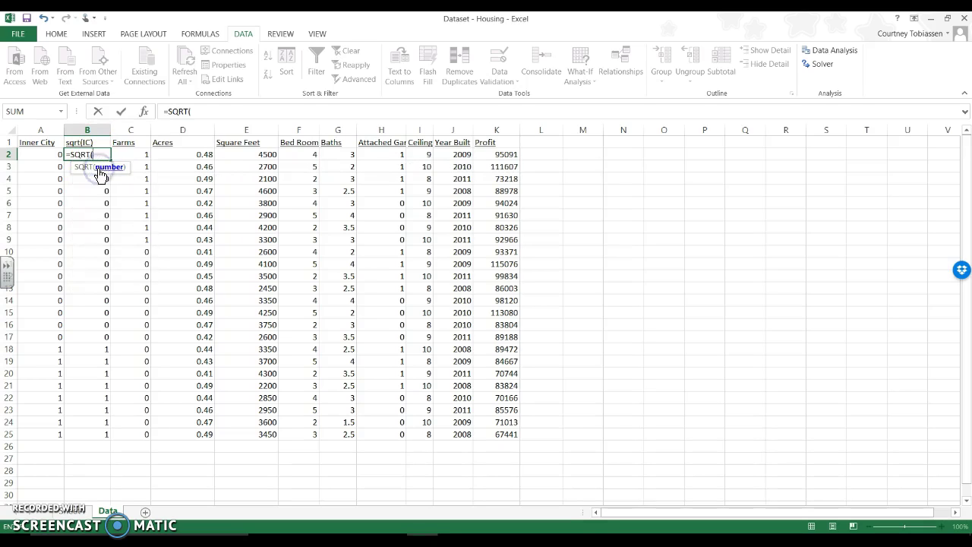
pyautogui.click(41, 154)
pyautogui.write(')')
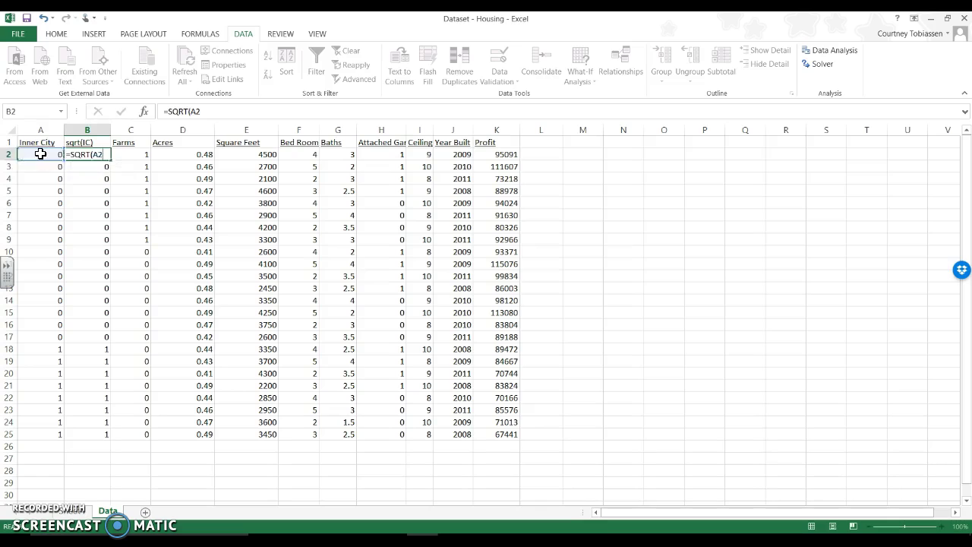
pyautogui.press('Return')
pyautogui.click(89, 154)
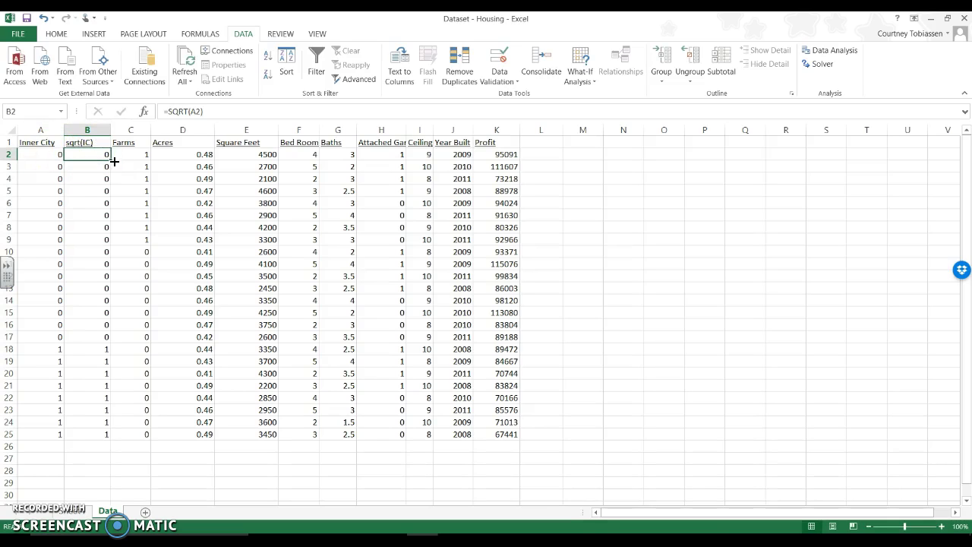
pyautogui.doubleClick(112, 159)
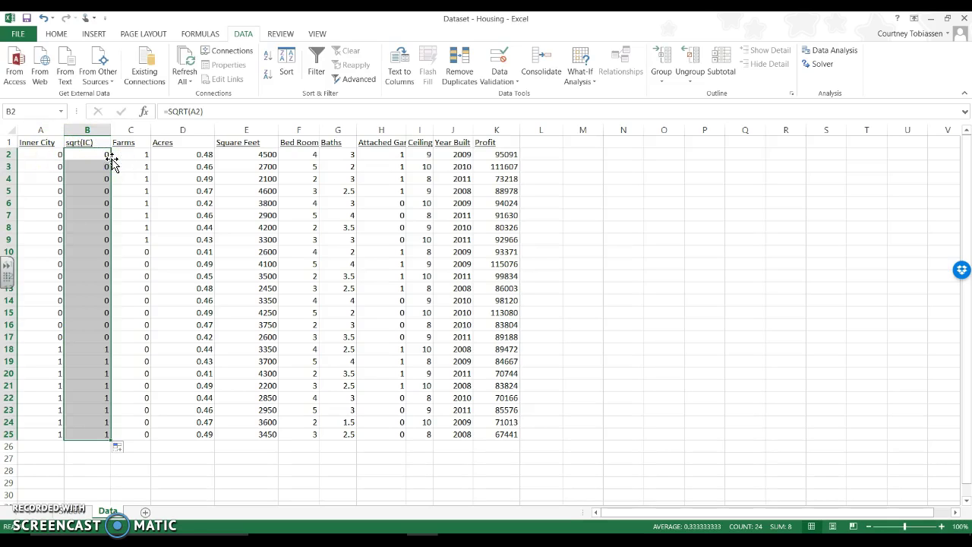
pyautogui.click(108, 157)
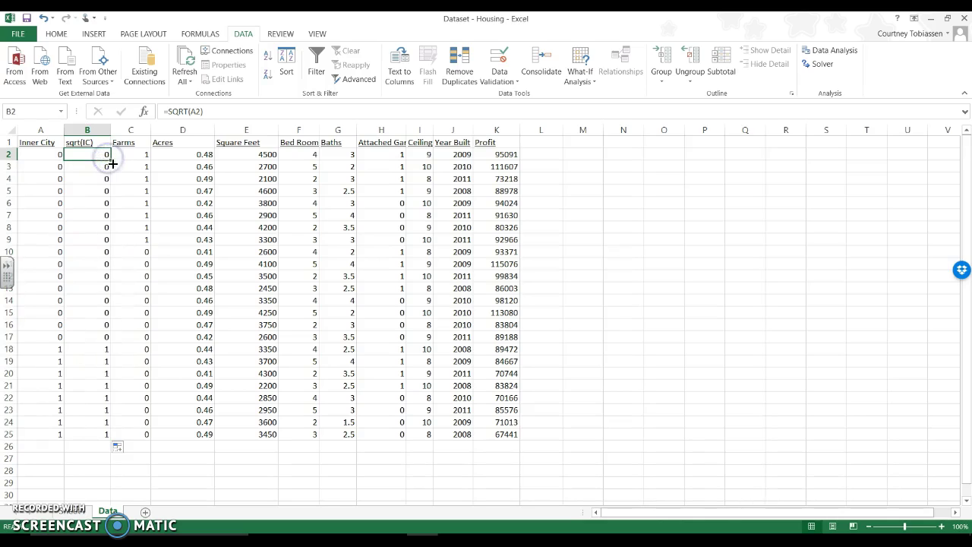
pyautogui.doubleClick(112, 160)
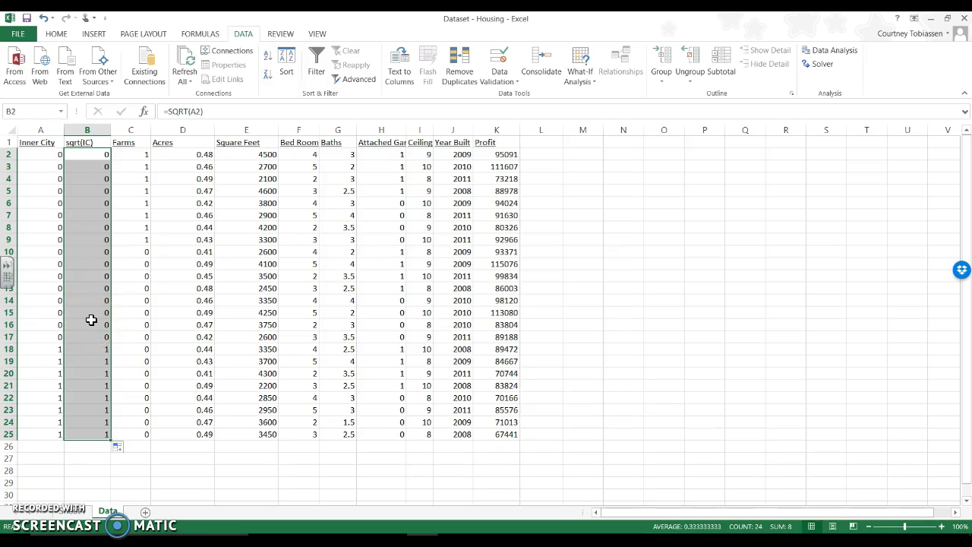
# Step: Clear the Inner City and sqrt(IC) headers and values from A1:B25
pyautogui.moveTo(37, 144); pyautogui.dragTo(92, 430)
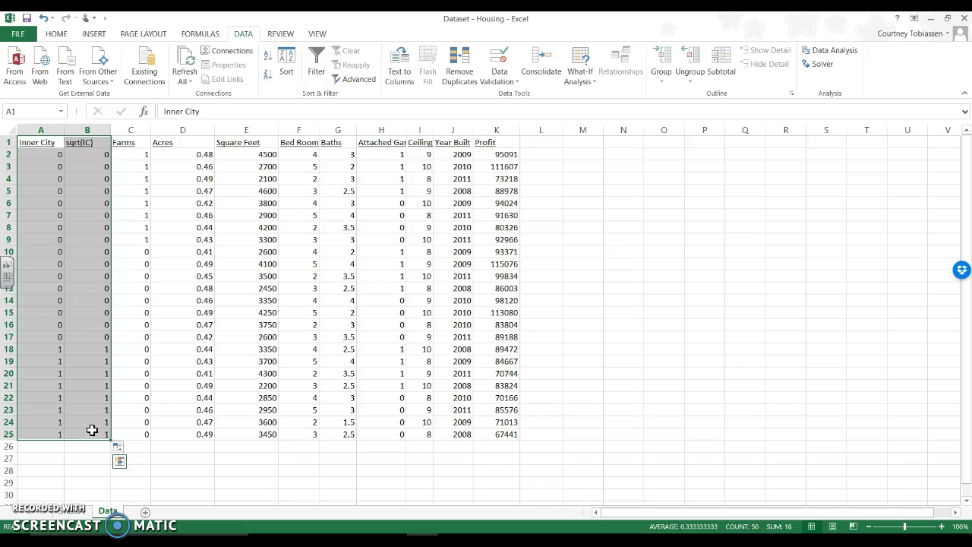
pyautogui.press('Delete')
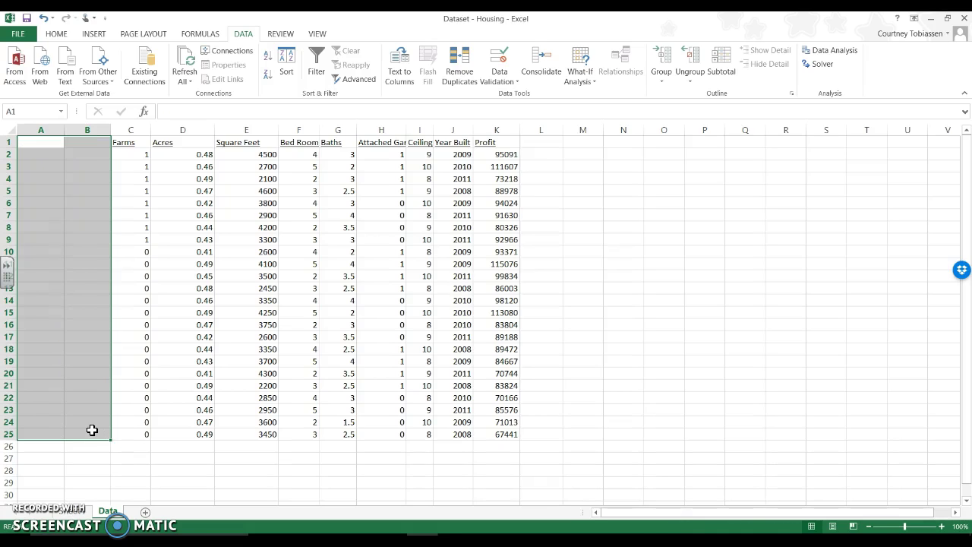
pyautogui.click(832, 50)
# Step: Permanently delete the old regression output worksheet containing the residual plots
pyautogui.click(76, 509)
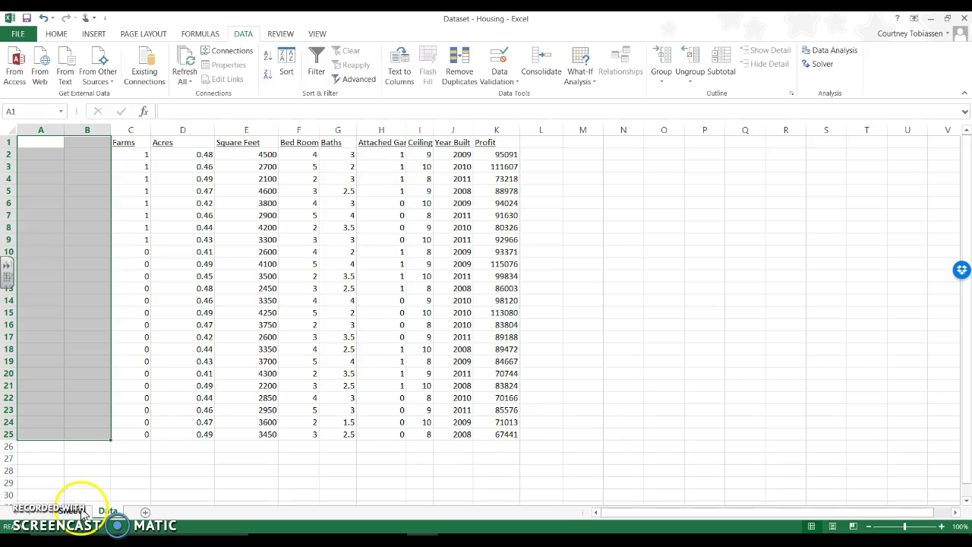
pyautogui.rightClick(82, 510)
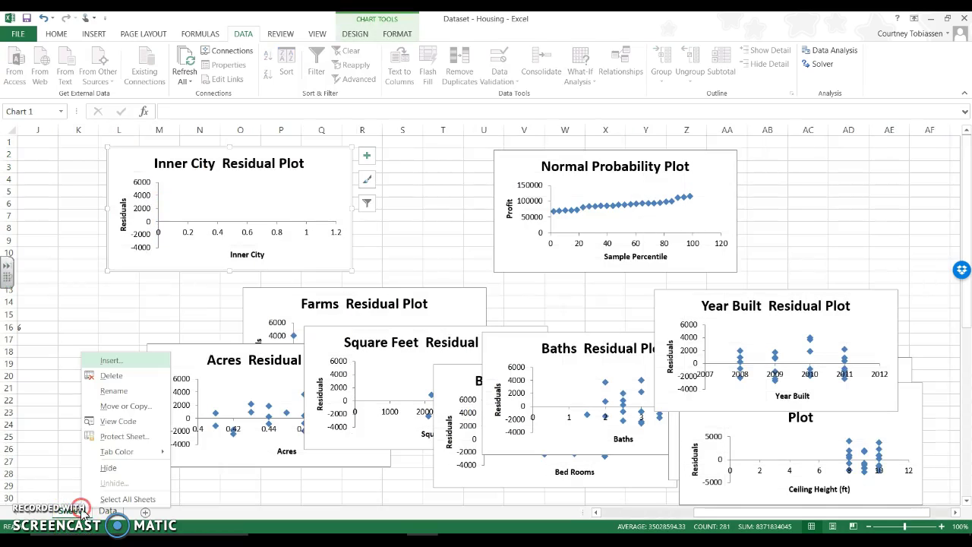
pyautogui.click(122, 376)
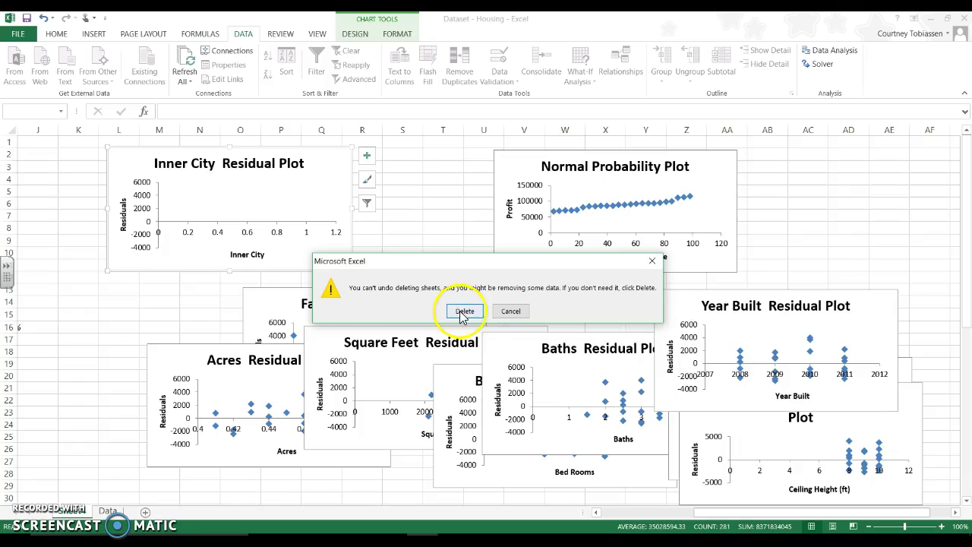
pyautogui.click(464, 310)
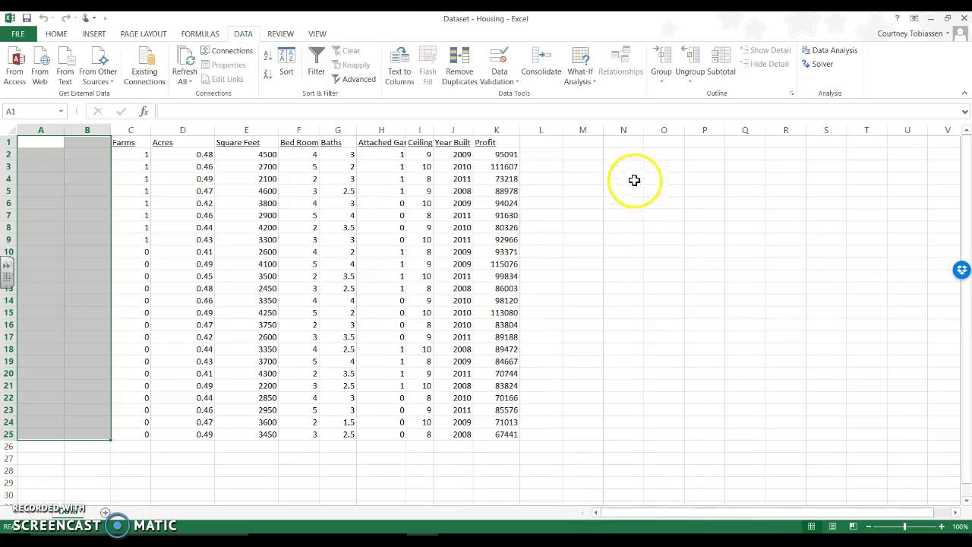
# Step: Start a new Regression analysis and set the input Y range to the Profit column, K1:K25
pyautogui.click(680, 177)
pyautogui.click(833, 50)
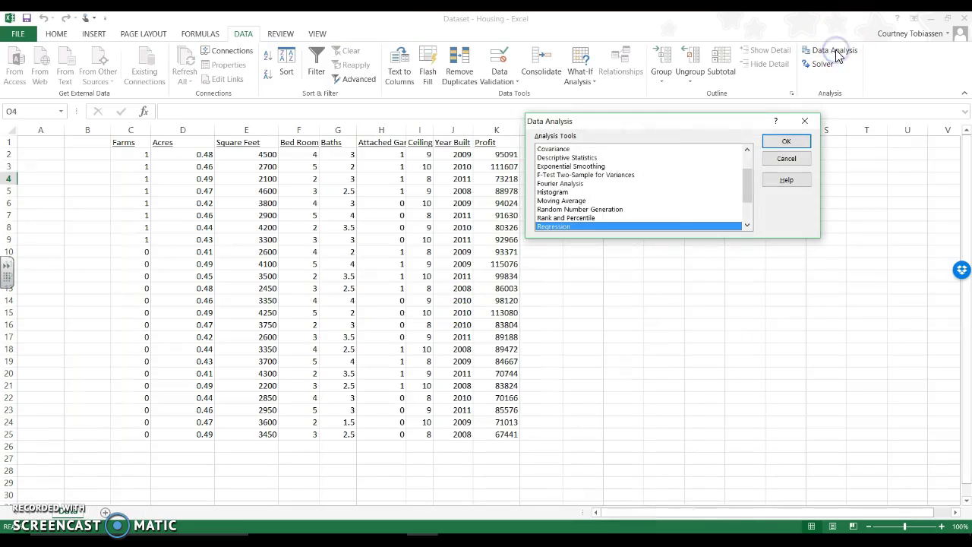
pyautogui.click(783, 142)
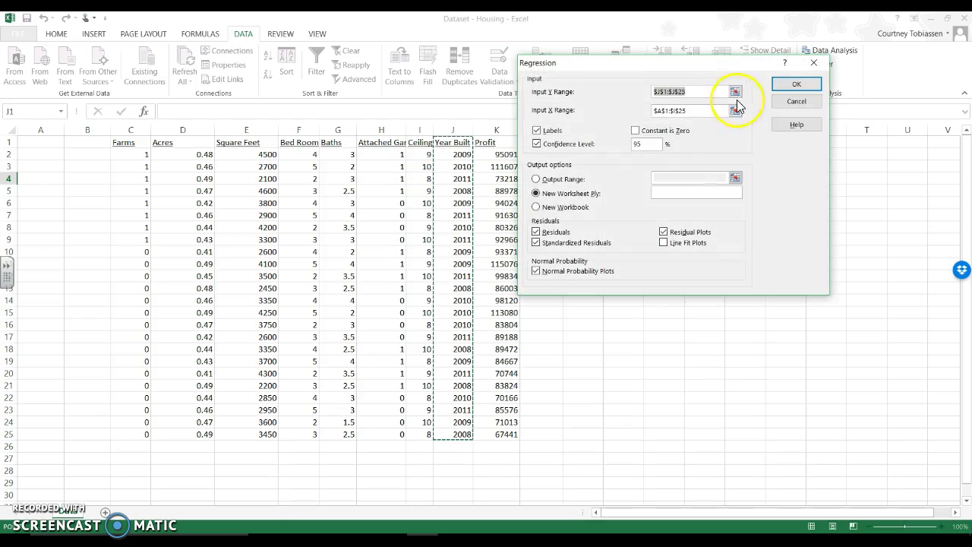
pyautogui.click(711, 112)
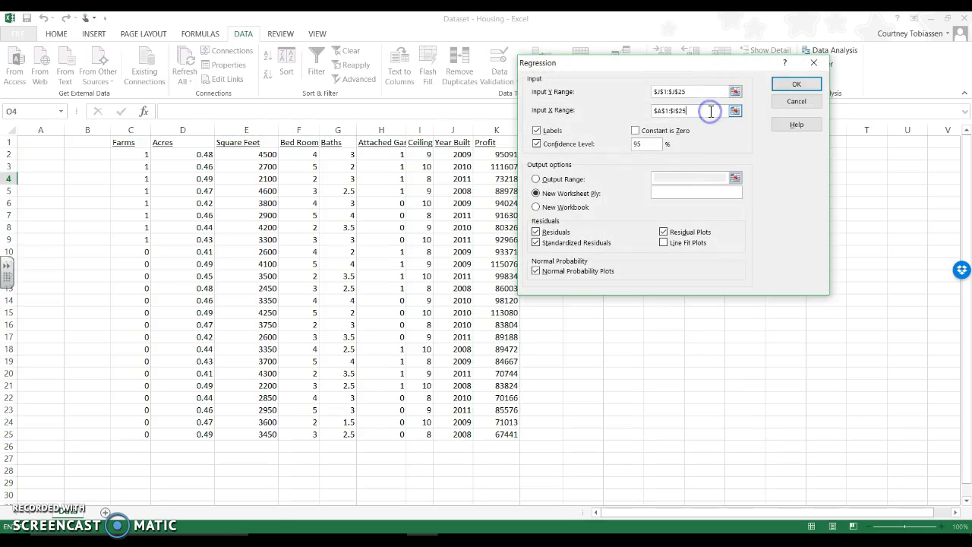
pyautogui.click(717, 91)
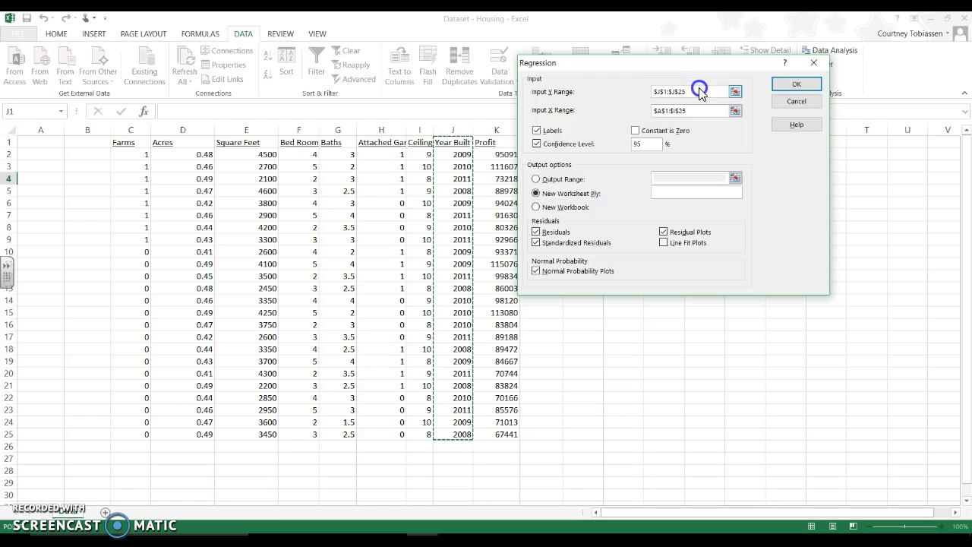
pyautogui.click(561, 130)
pyautogui.press('BackSpace')
pyautogui.press('BackSpace')
pyautogui.press('BackSpace')
pyautogui.press('BackSpace')
pyautogui.press('BackSpace')
pyautogui.press('BackSpace')
pyautogui.press('BackSpace')
pyautogui.press('BackSpace')
pyautogui.press('BackSpace')
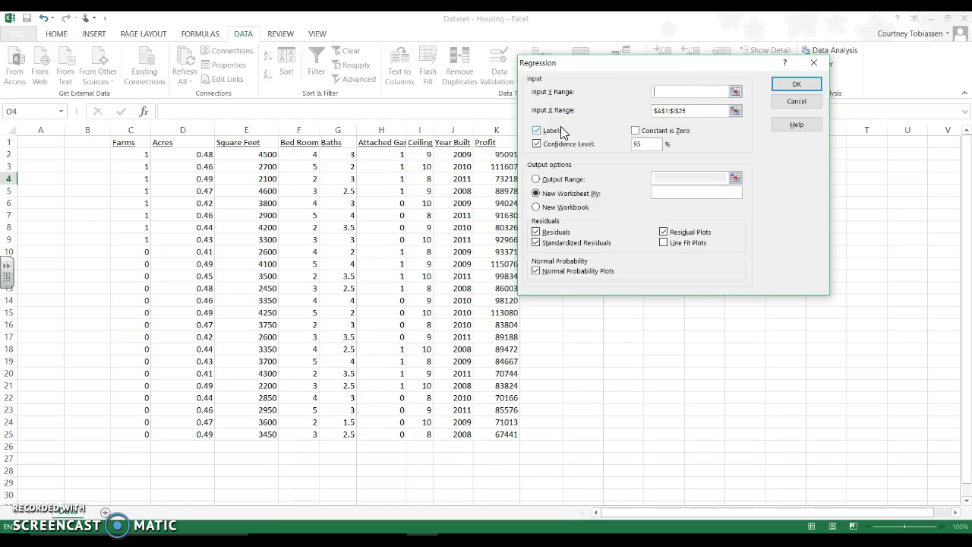
pyautogui.moveTo(507, 142); pyautogui.dragTo(494, 432)
# Step: Set the input X range to Farms through Year Built, C1:J25, and run the regression
pyautogui.click(703, 110)
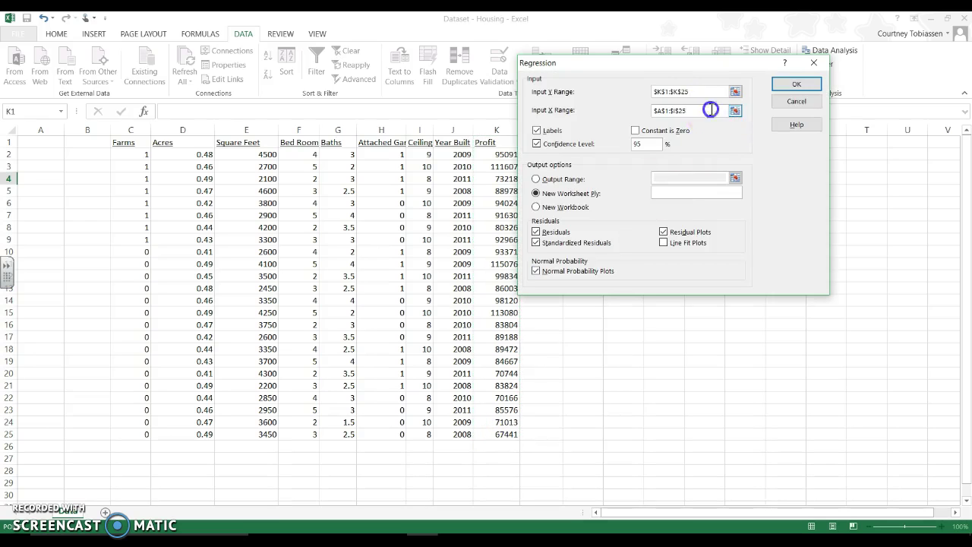
pyautogui.moveTo(120, 143); pyautogui.dragTo(456, 437)
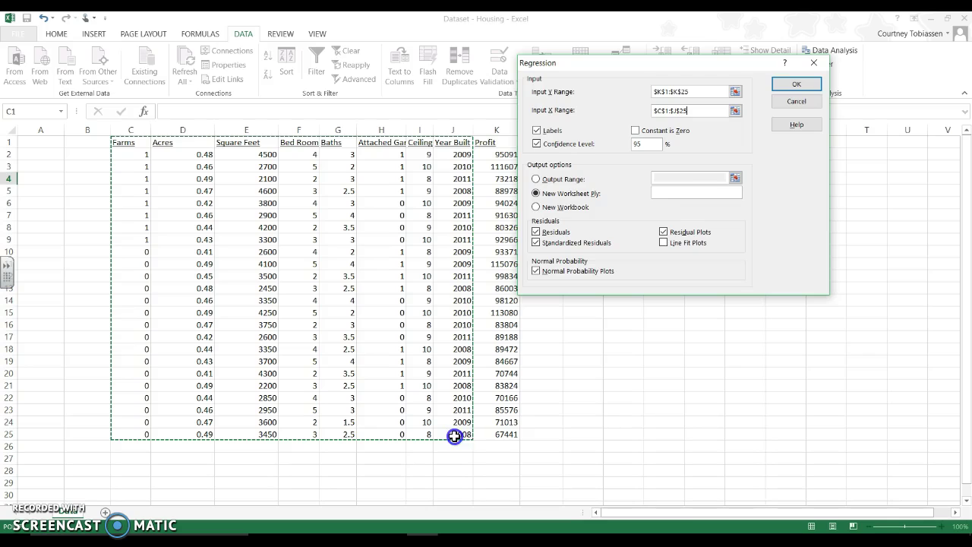
pyautogui.click(794, 84)
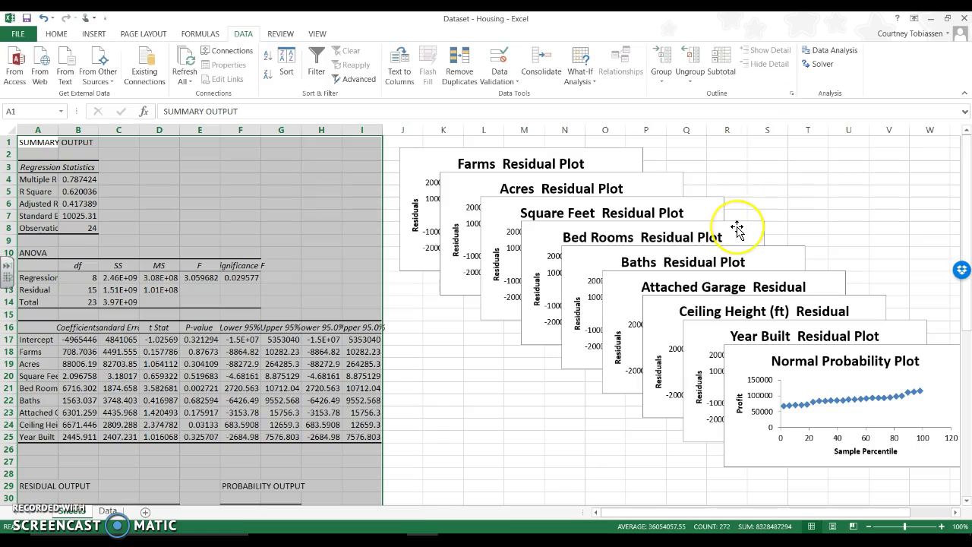
# Step: Move the Normal Probability Plot clear of the chart stack and review the regression summary and residual output tables
pyautogui.hscroll(3, 737, 230)
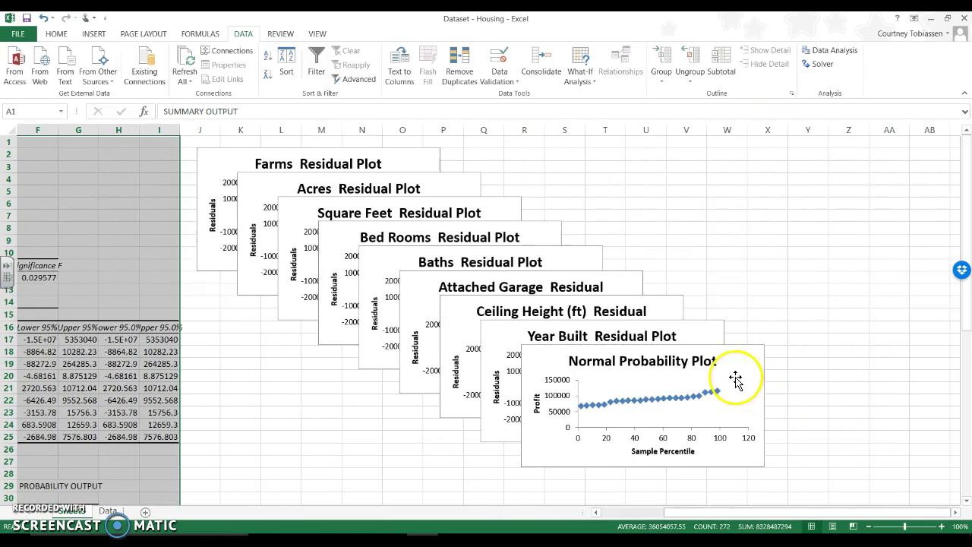
pyautogui.moveTo(735, 380); pyautogui.dragTo(903, 141)
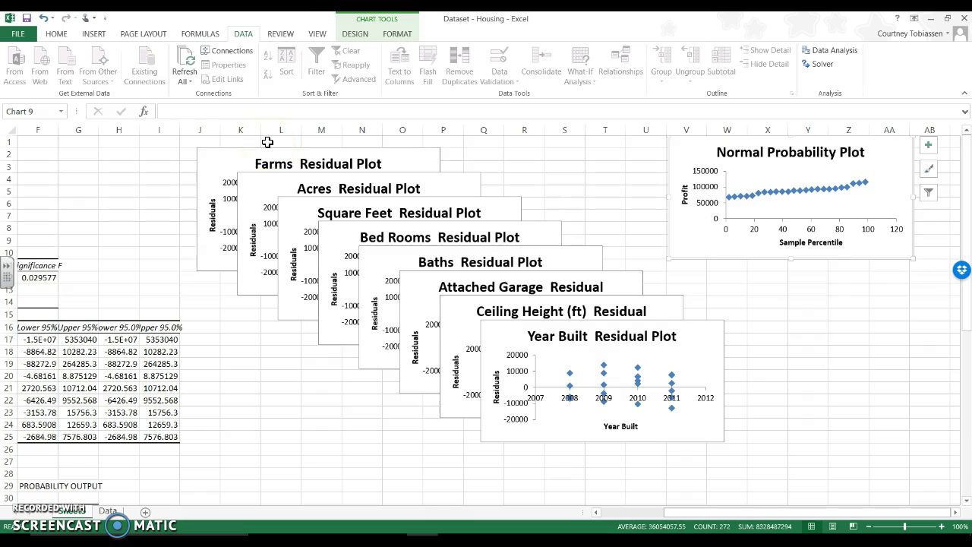
pyautogui.hscroll(-3, 268, 142)
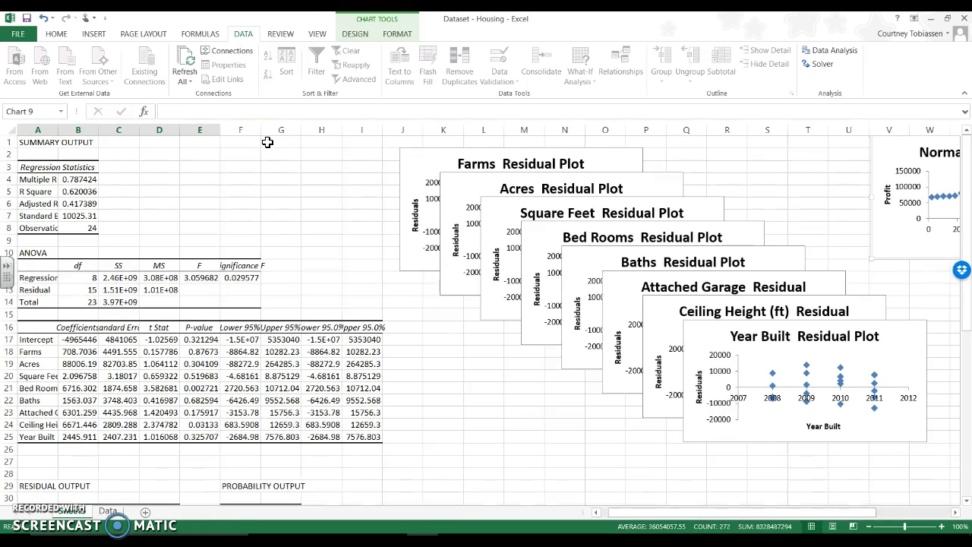
pyautogui.scroll(-5, 267, 142)
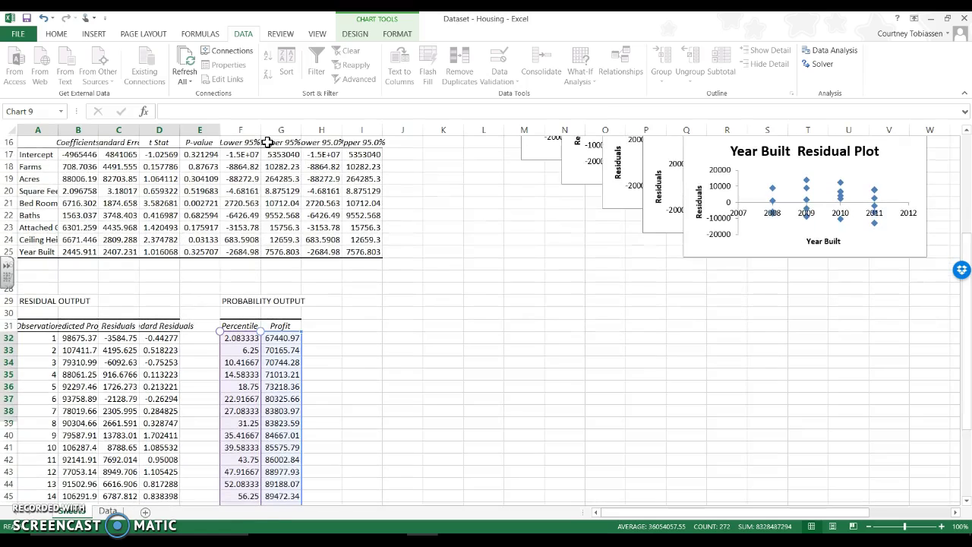
# Step: Generate descriptive summary statistics for the Residuals column, C31:C55, with labels in the first row, on a new worksheet
pyautogui.click(120, 326)
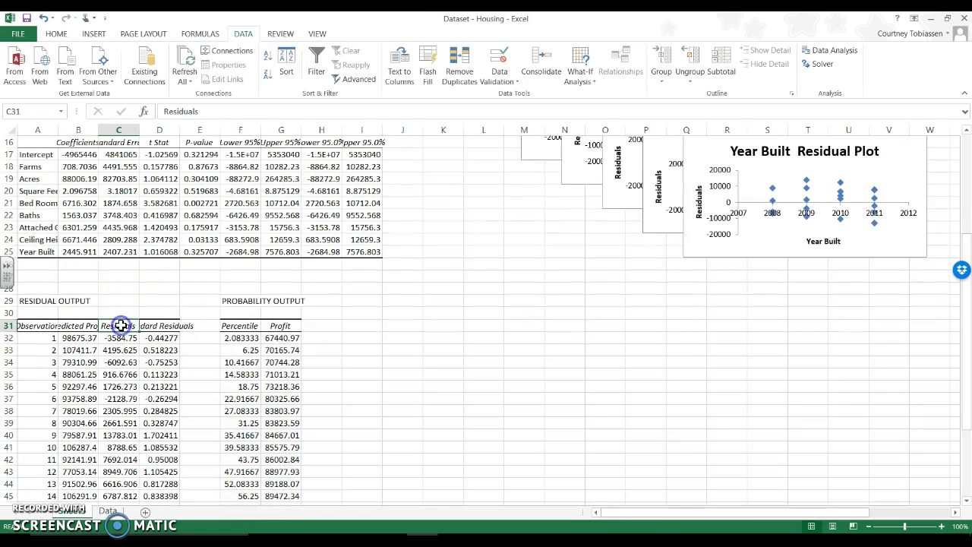
pyautogui.click(857, 51)
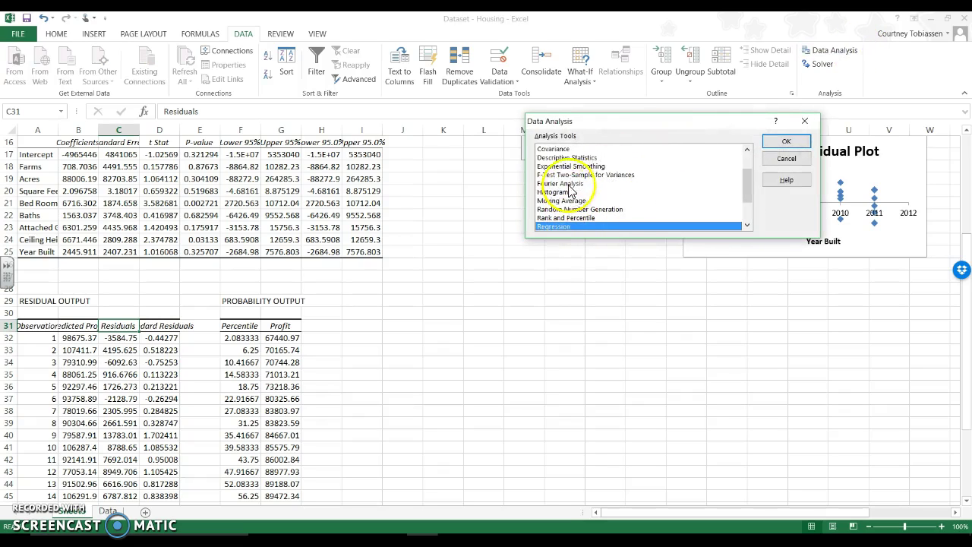
pyautogui.click(565, 158)
pyautogui.click(788, 141)
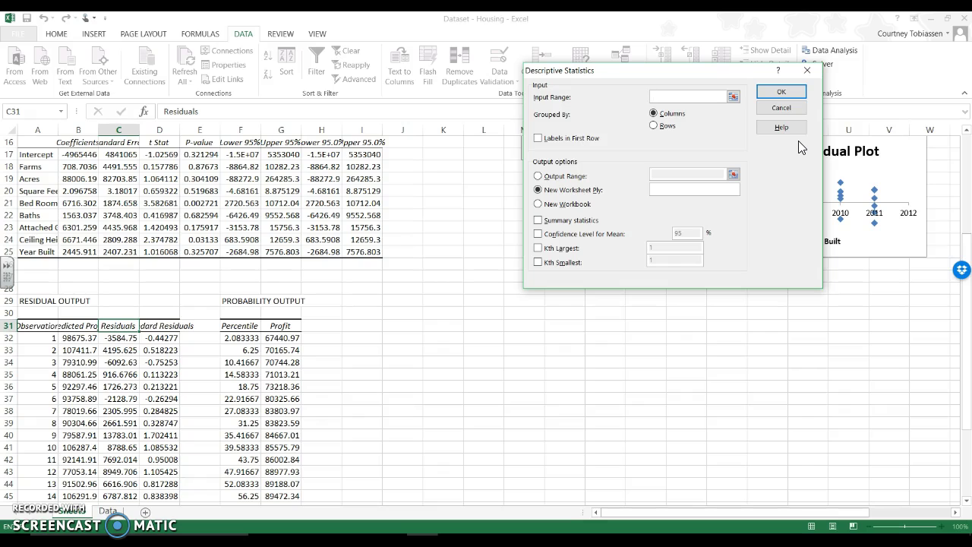
pyautogui.click(120, 327)
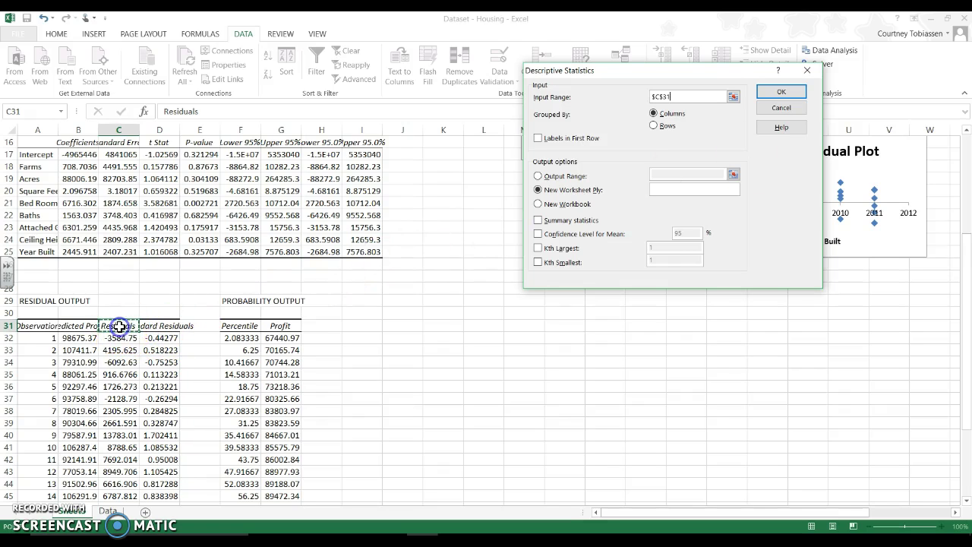
pyautogui.hotkey('ctrl', 'shift', 'Down')
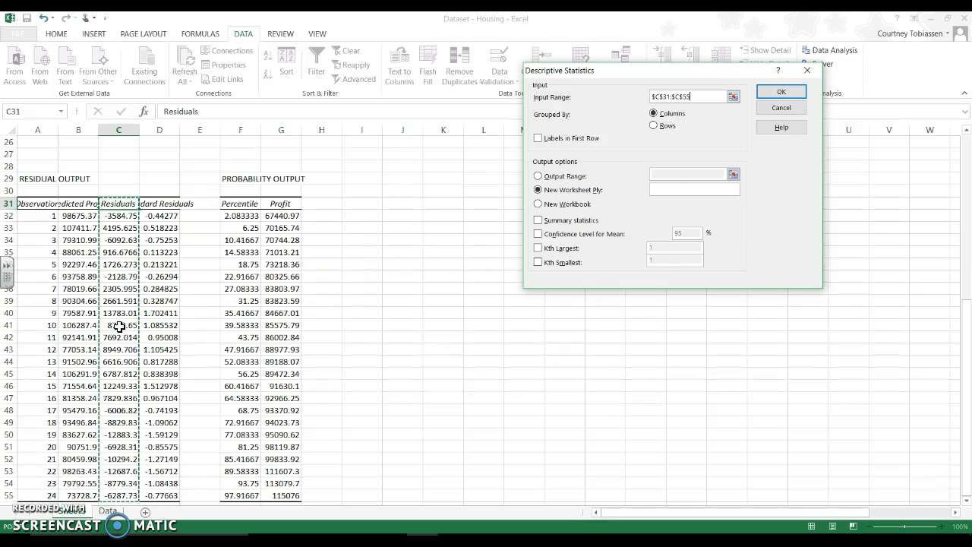
pyautogui.click(566, 220)
pyautogui.click(592, 139)
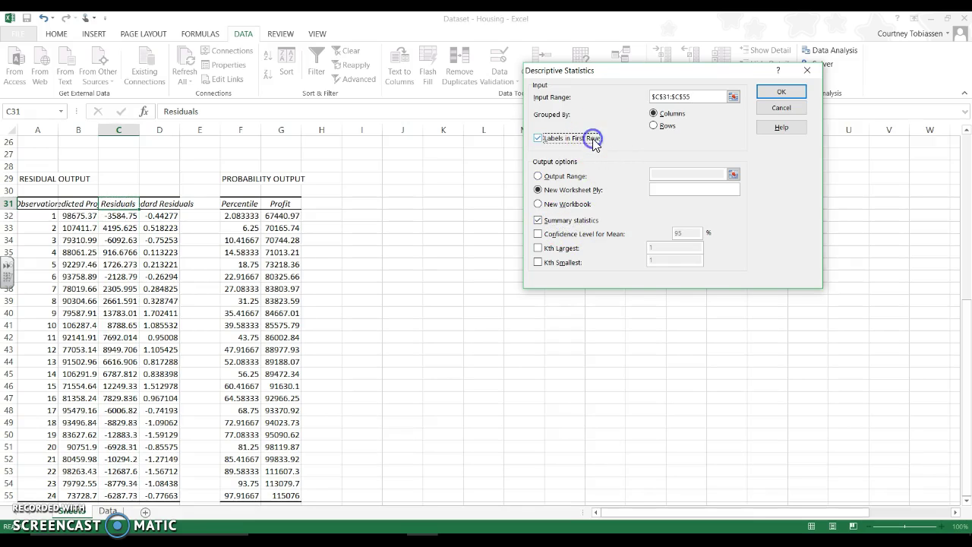
pyautogui.click(775, 91)
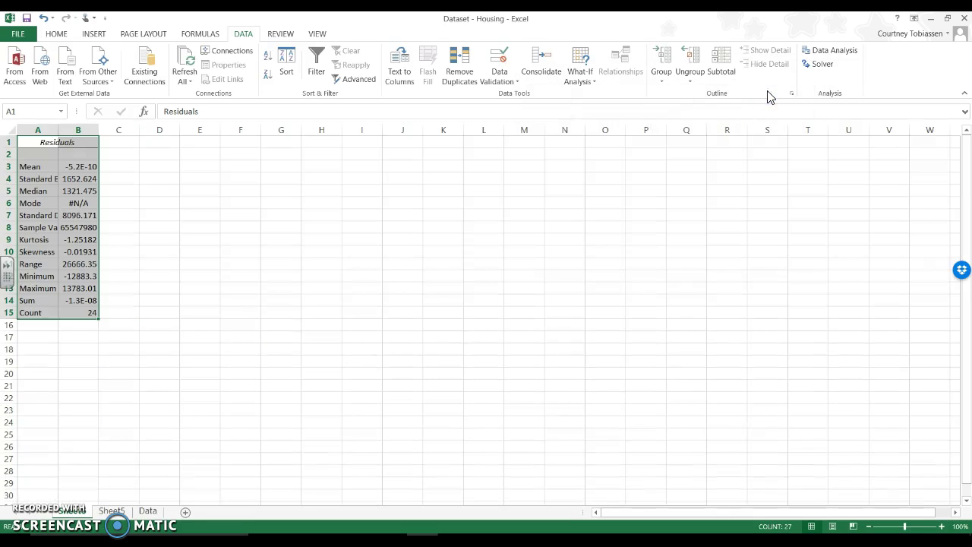
# Step: Highlight the Skewness label and its value in the residual statistics with yellow fill
pyautogui.click(110, 263)
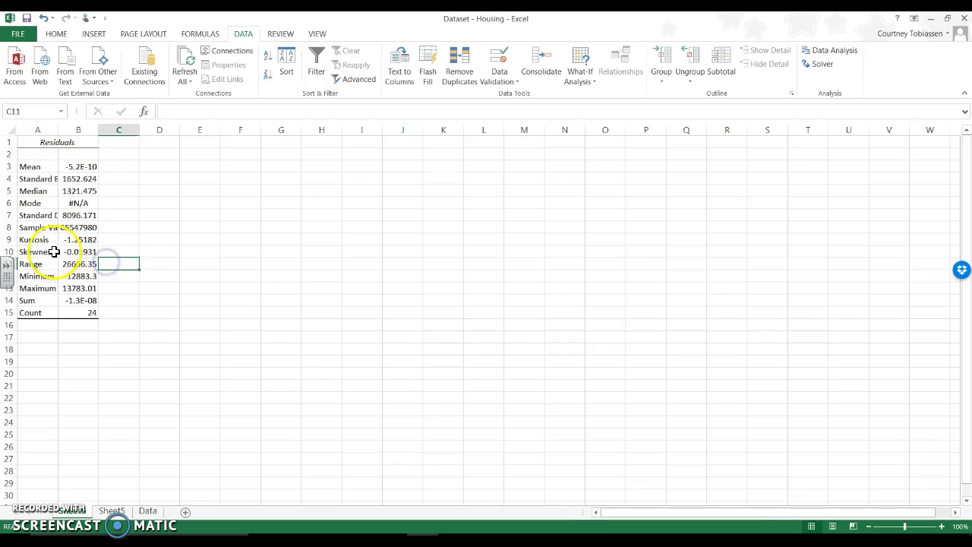
pyautogui.moveTo(55, 251); pyautogui.dragTo(81, 253)
pyautogui.click(57, 33)
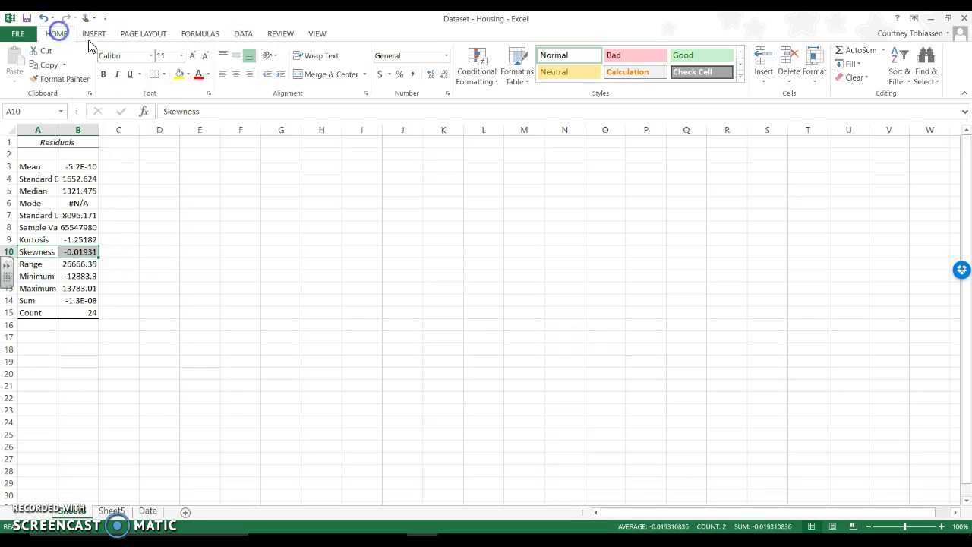
pyautogui.click(178, 74)
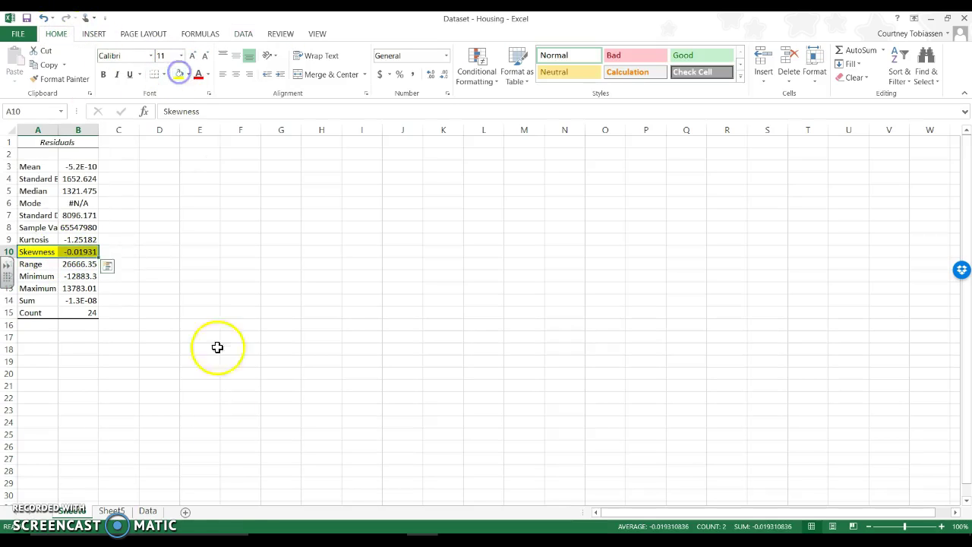
# Step: In the regression output sheet, annotate Multiple R in C4 with "positive, strong" and R Square in C5 with "62% of variance Y combo of X"
pyautogui.click(112, 510)
pyautogui.scroll(8, 344, 207)
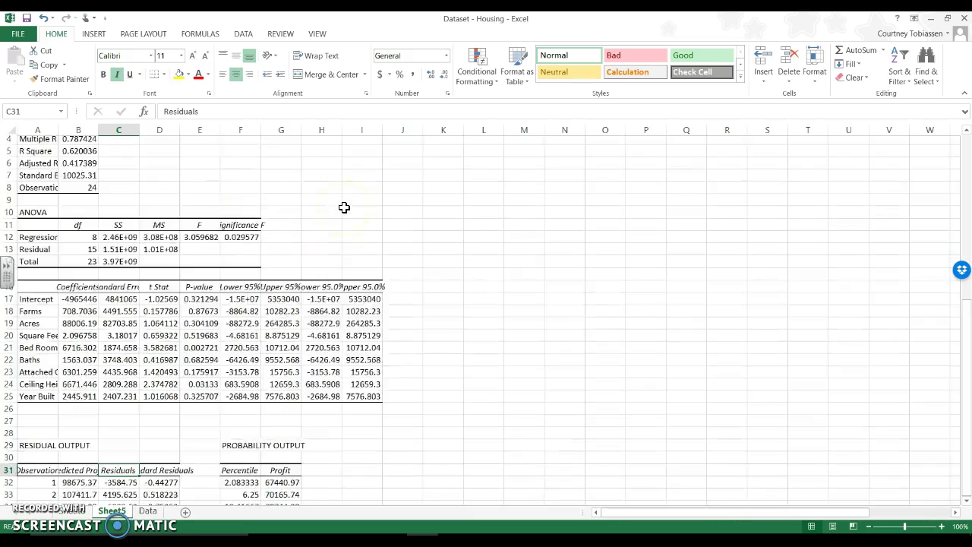
pyautogui.scroll(1, 344, 207)
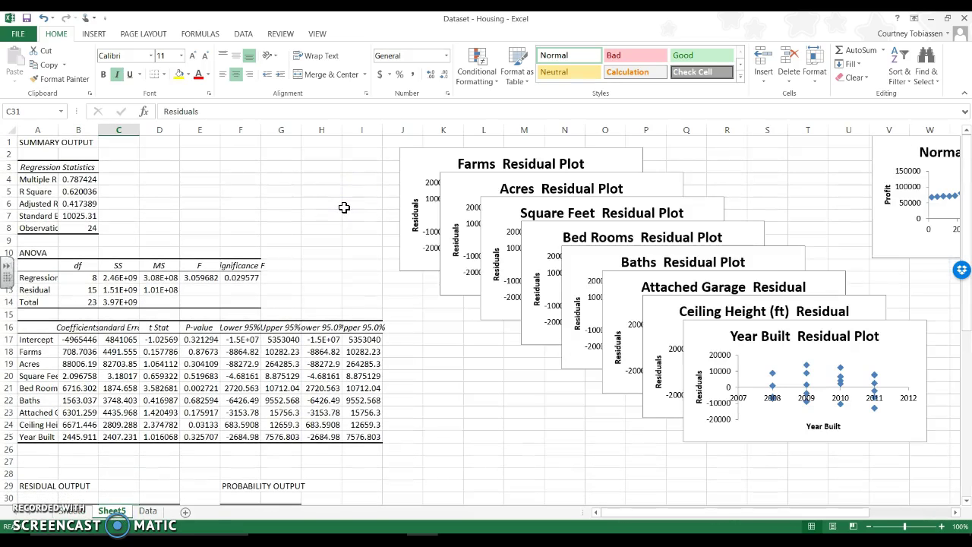
pyautogui.click(113, 178)
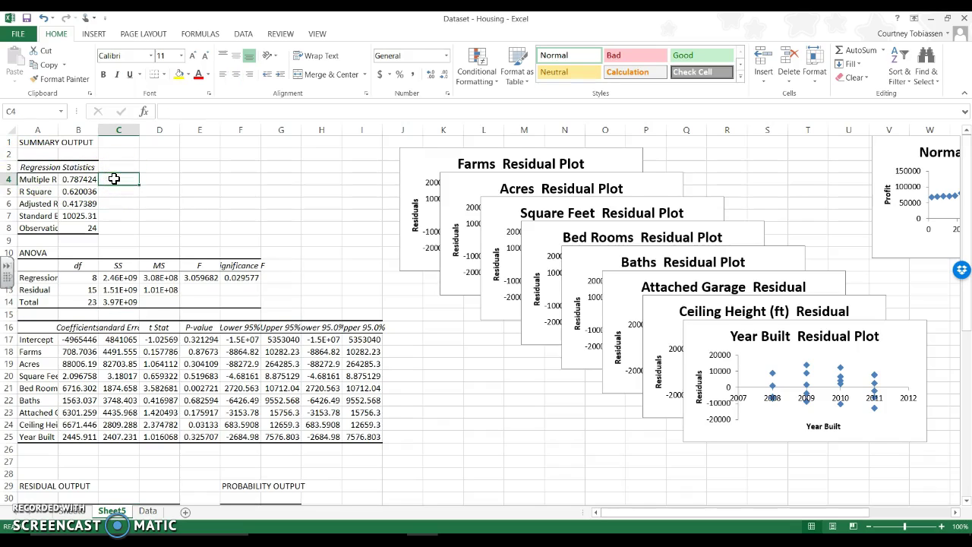
pyautogui.write('positive, strong')
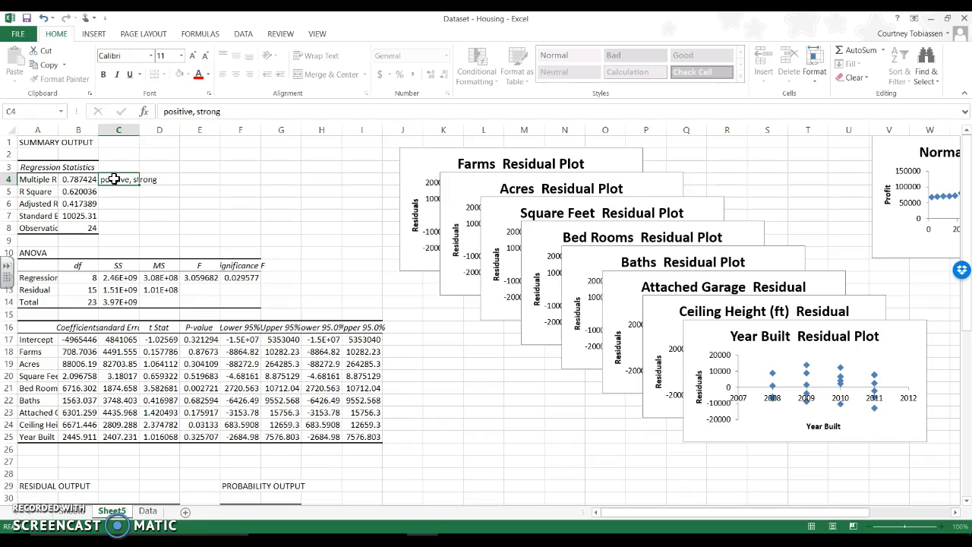
pyautogui.press('Return')
pyautogui.write('62% of variance Y combo of X')
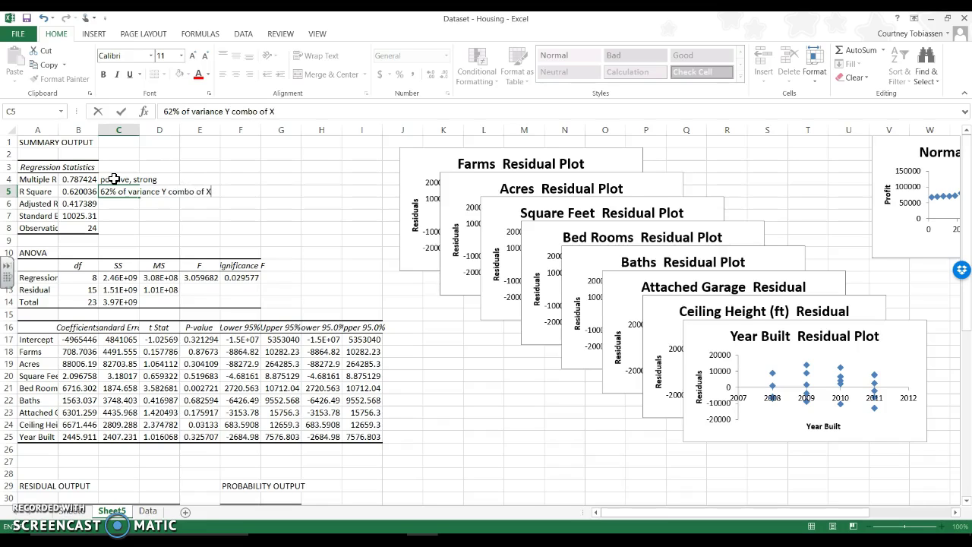
pyautogui.press('Return')
# Step: Fill the Multiple R and R Square values and notes, B4:C5, with yellow and the Significance F header and value with light blue
pyautogui.moveTo(76, 180); pyautogui.dragTo(117, 192)
pyautogui.click(180, 74)
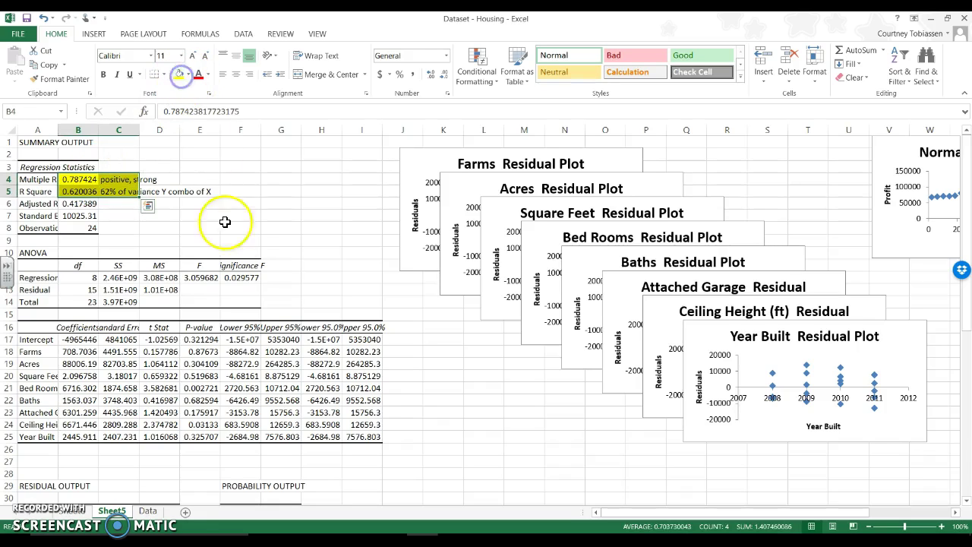
pyautogui.click(246, 265)
pyautogui.moveTo(247, 264); pyautogui.dragTo(247, 278)
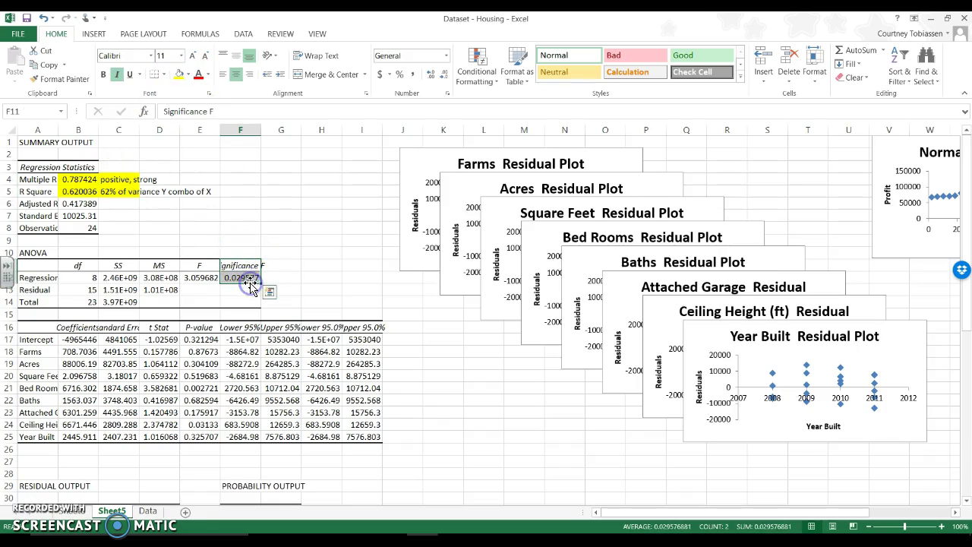
pyautogui.click(188, 75)
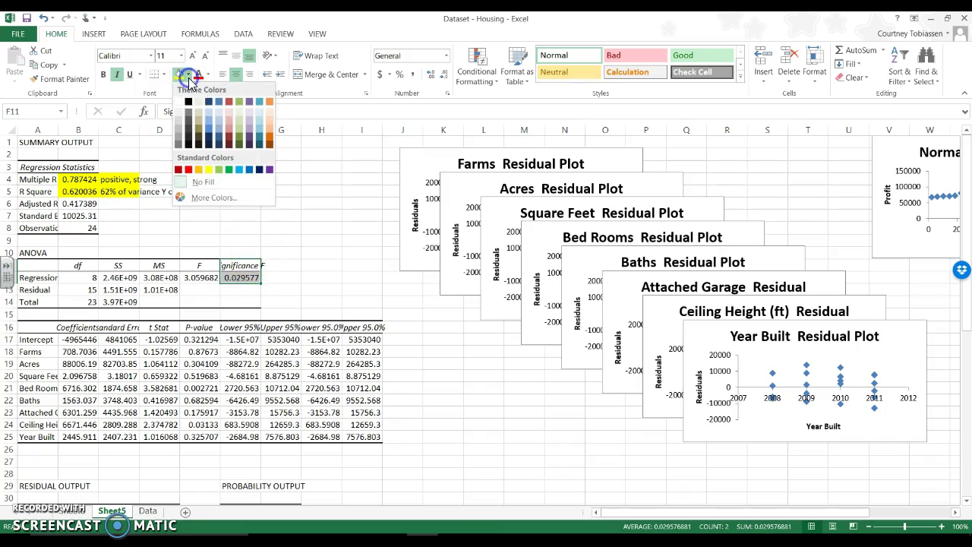
pyautogui.click(220, 125)
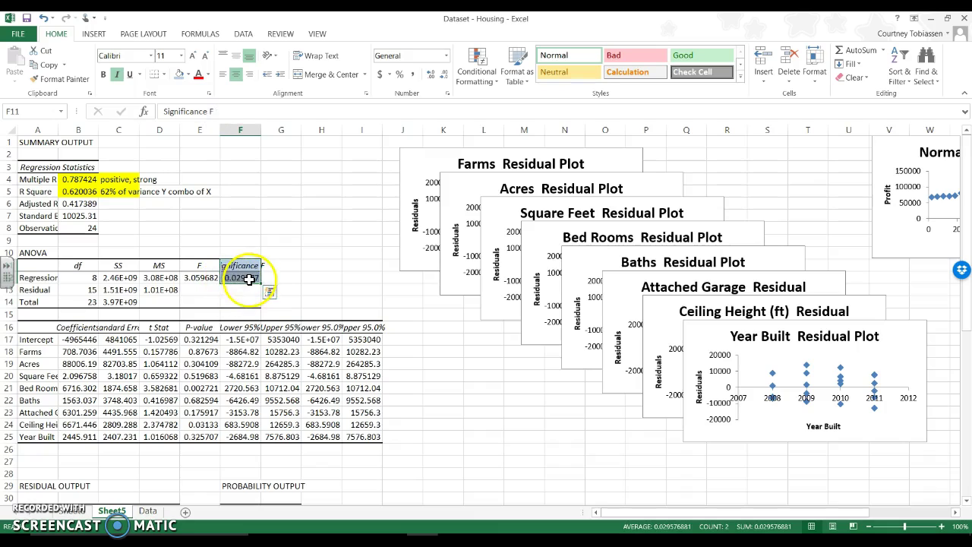
pyautogui.click(249, 280)
# Step: Enter the note "model is sig" in F10 above Significance F and widen column A to show more of the row labels
pyautogui.click(247, 252)
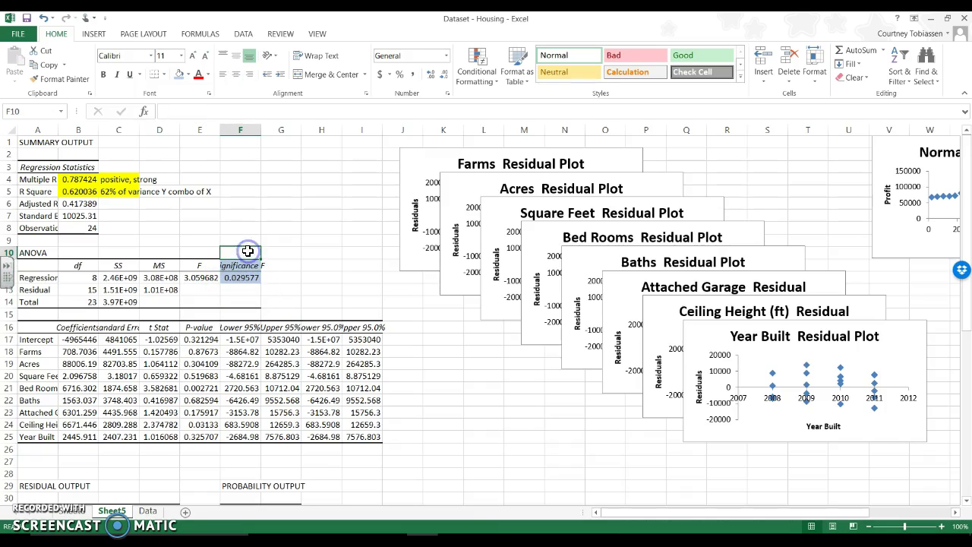
pyautogui.write('model')
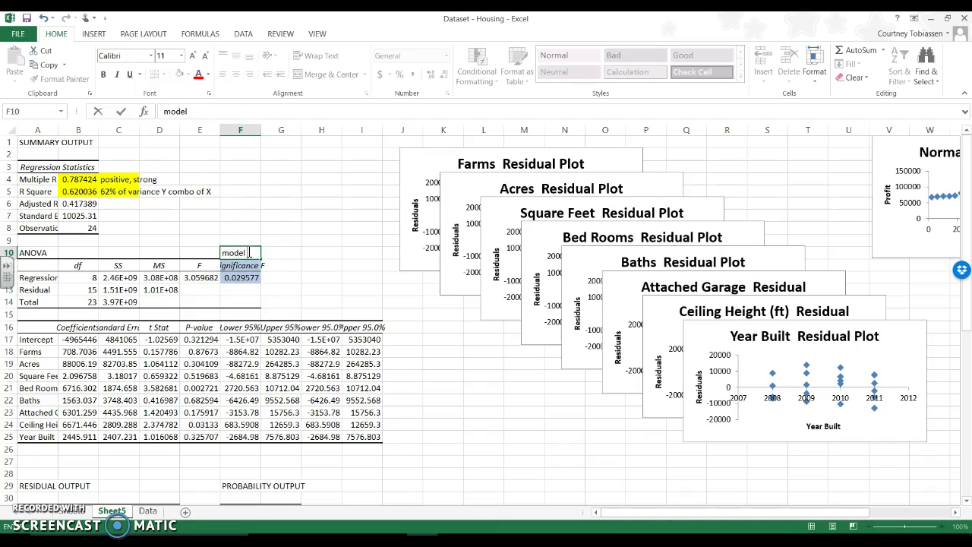
pyautogui.write(' is sig')
pyautogui.press('Return')
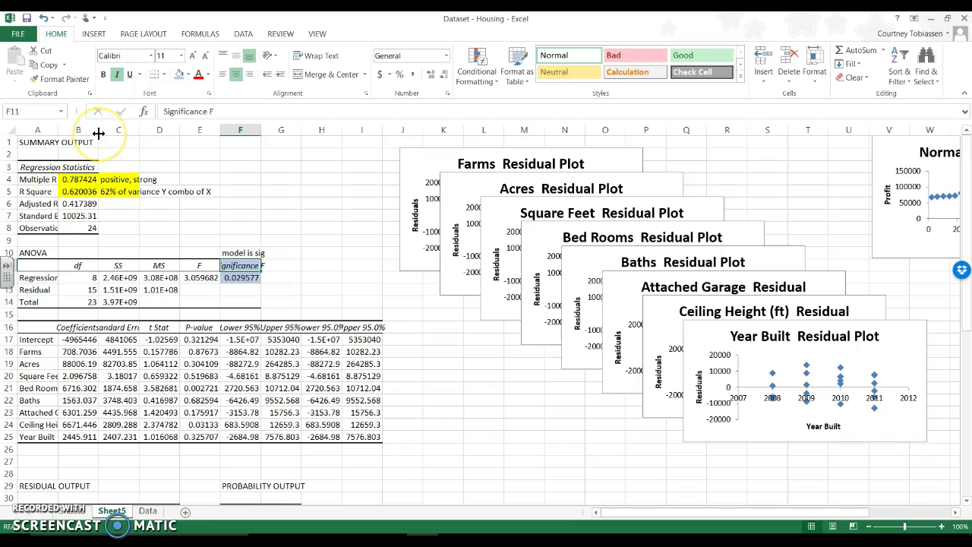
pyautogui.moveTo(58, 134); pyautogui.dragTo(75, 136)
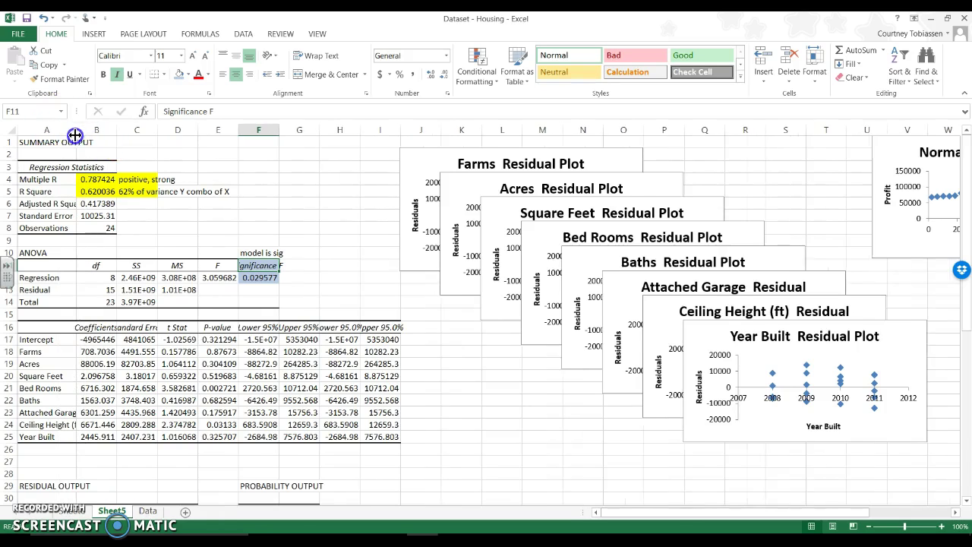
# Step: Fill the P-value cells of Bed Rooms and Ceiling Height in the coefficients table with light green
pyautogui.click(229, 339)
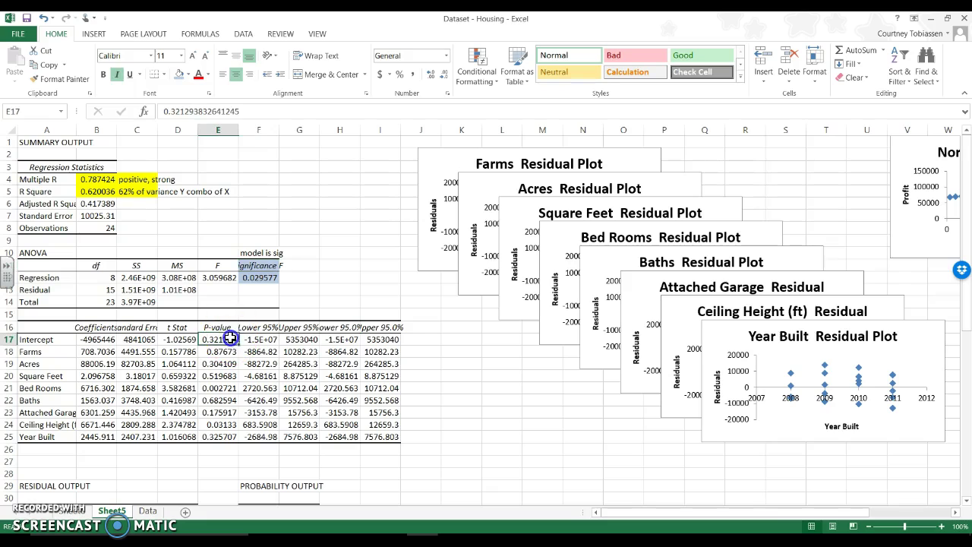
pyautogui.click(230, 389)
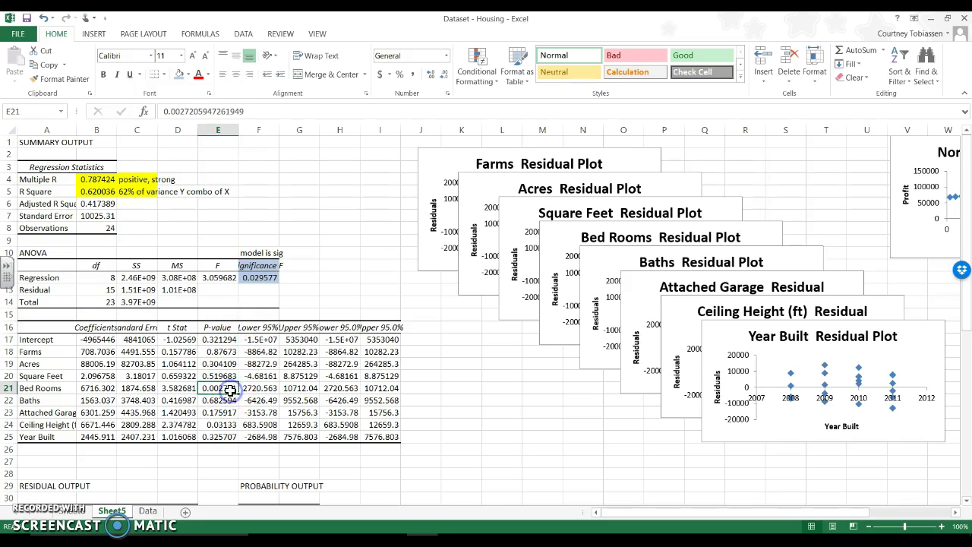
pyautogui.click(190, 75)
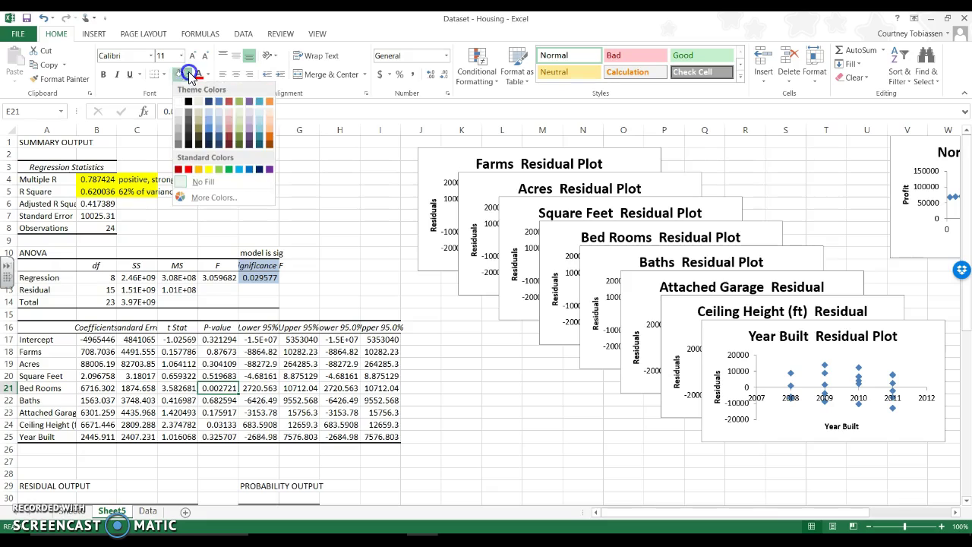
pyautogui.click(238, 120)
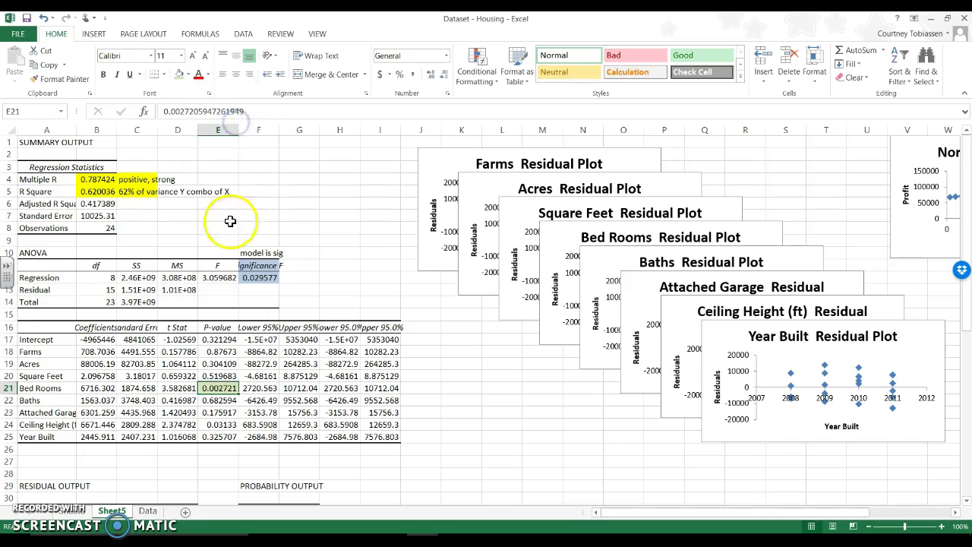
pyautogui.click(230, 425)
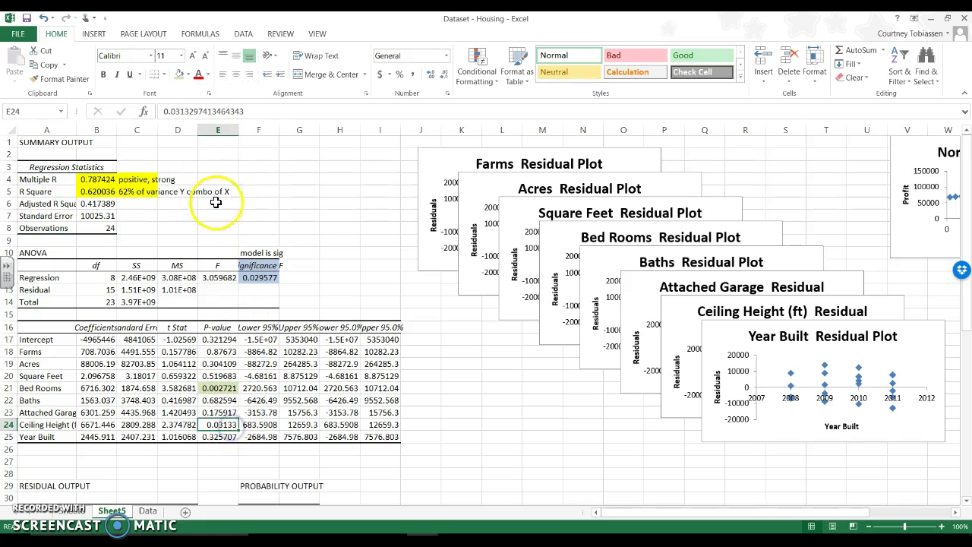
pyautogui.click(179, 76)
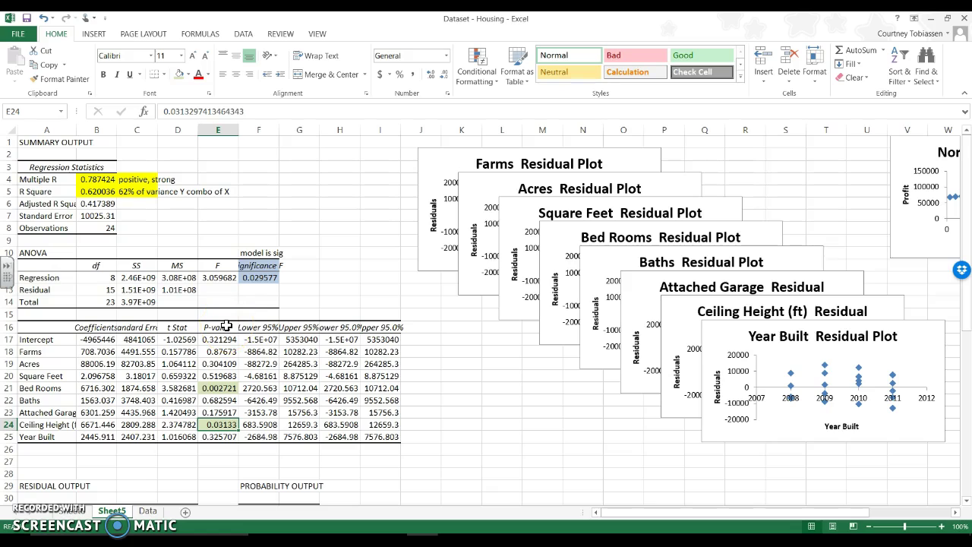
# Step: Apply the same light green fill to the Bed Rooms and Ceiling Height variable names in column A
pyautogui.click(61, 388)
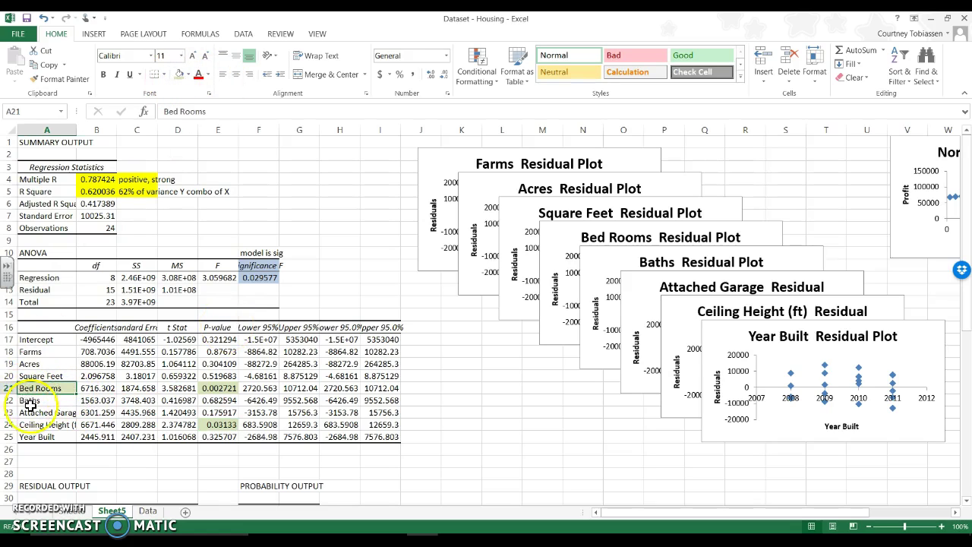
pyautogui.click(43, 425)
pyautogui.click(180, 74)
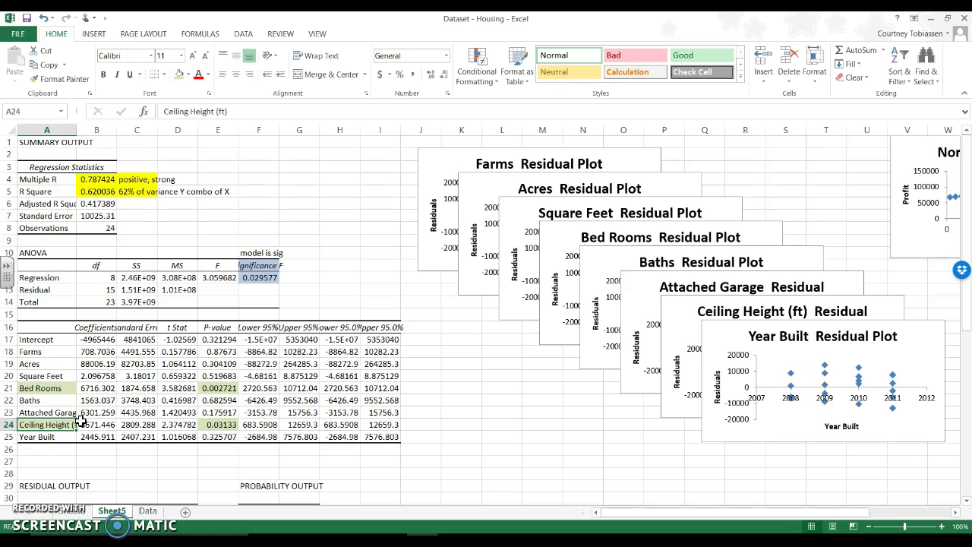
# Step: Check the Adjusted R Square, R Square and Baths P-value cells, and return to the Data worksheet
pyautogui.click(99, 201)
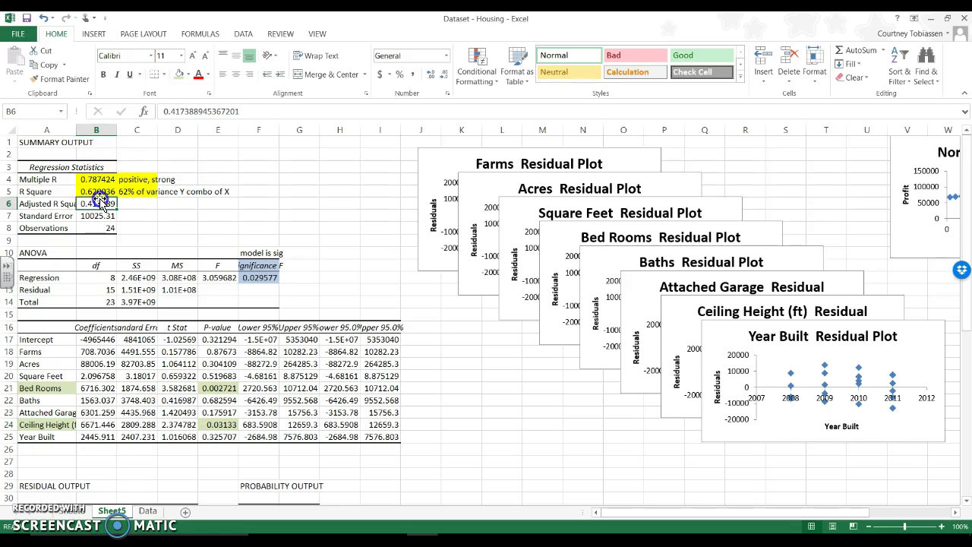
pyautogui.click(98, 192)
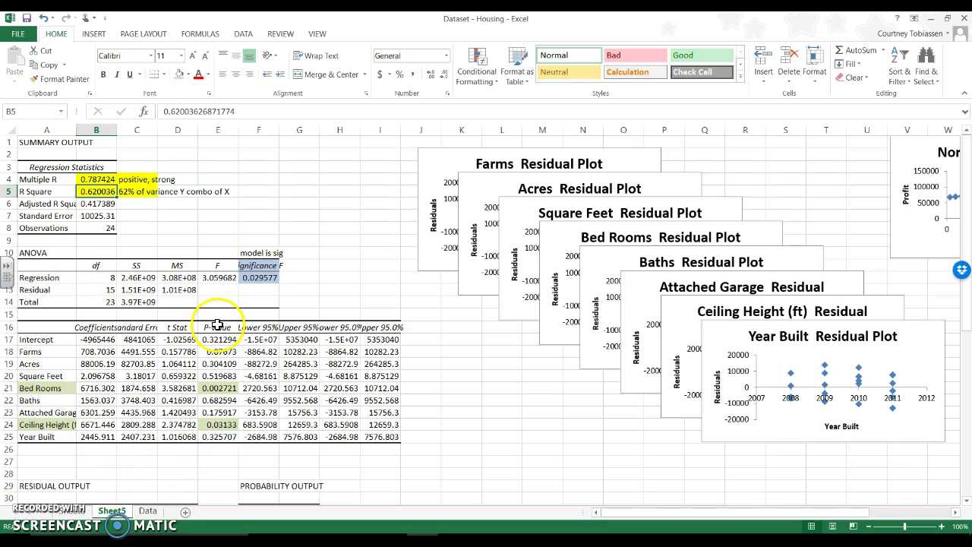
pyautogui.click(218, 400)
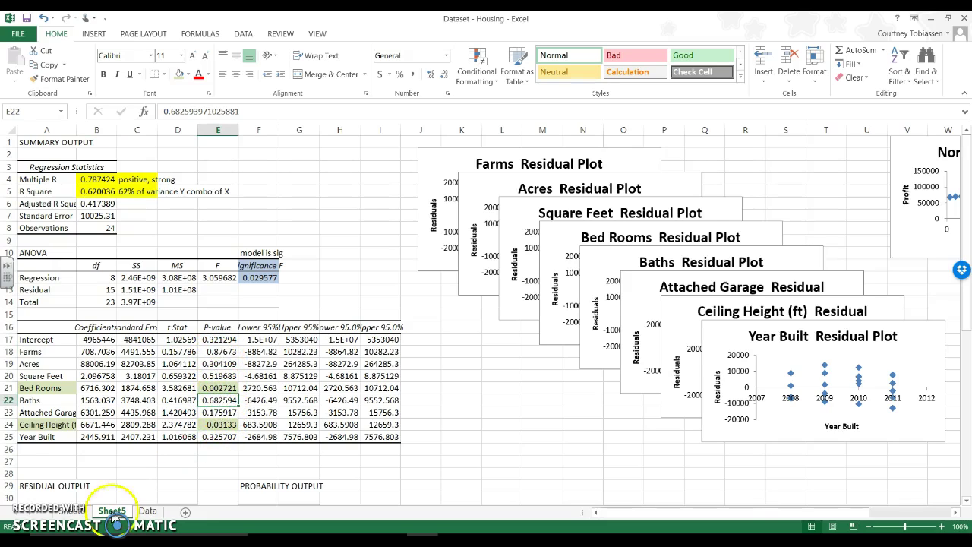
pyautogui.click(147, 510)
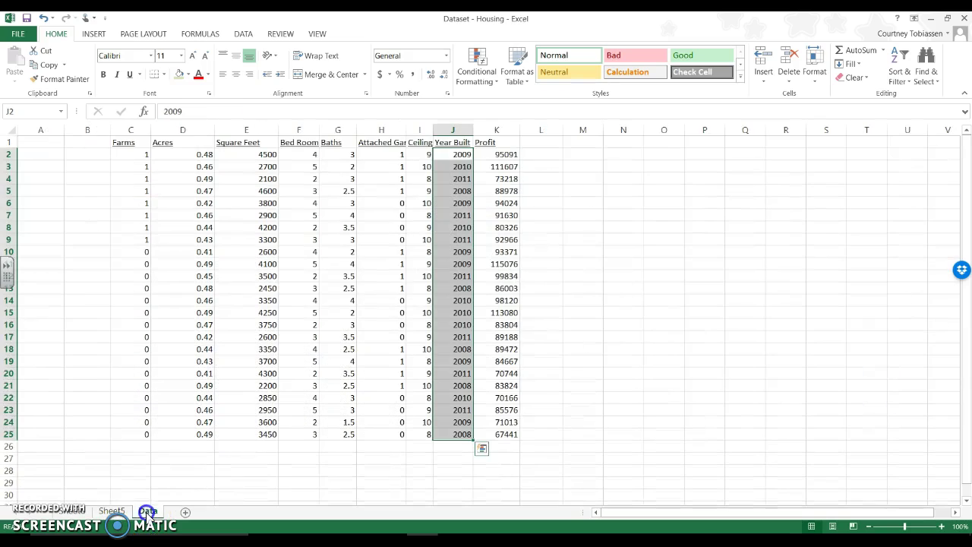
# Step: Clear the Baths, Year Built, Attached Garage, Square Feet, Acres and Farms columns in the Data worksheet
pyautogui.click(338, 129)
pyautogui.press('Delete')
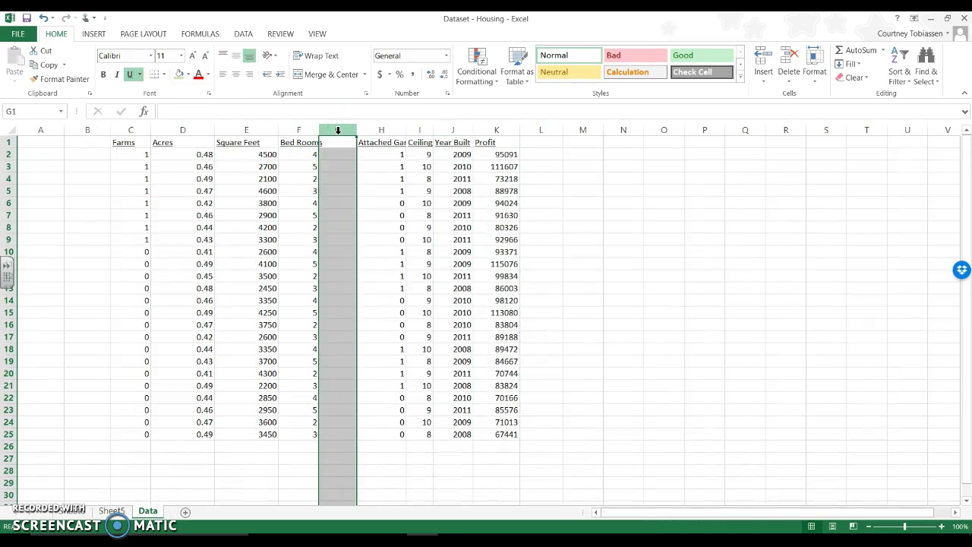
pyautogui.click(448, 130)
pyautogui.press('Delete')
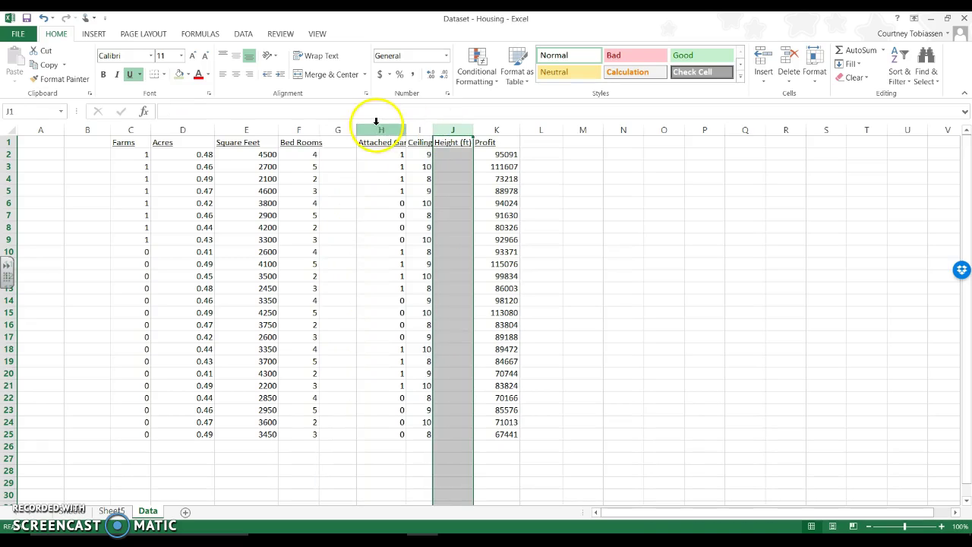
pyautogui.click(379, 128)
pyautogui.press('Delete')
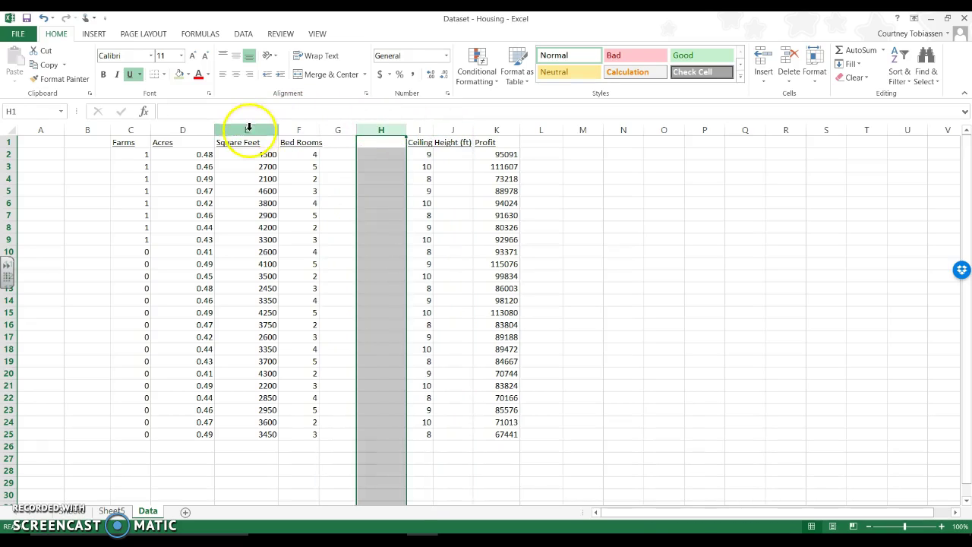
pyautogui.moveTo(248, 127); pyautogui.dragTo(147, 130)
pyautogui.press('Delete')
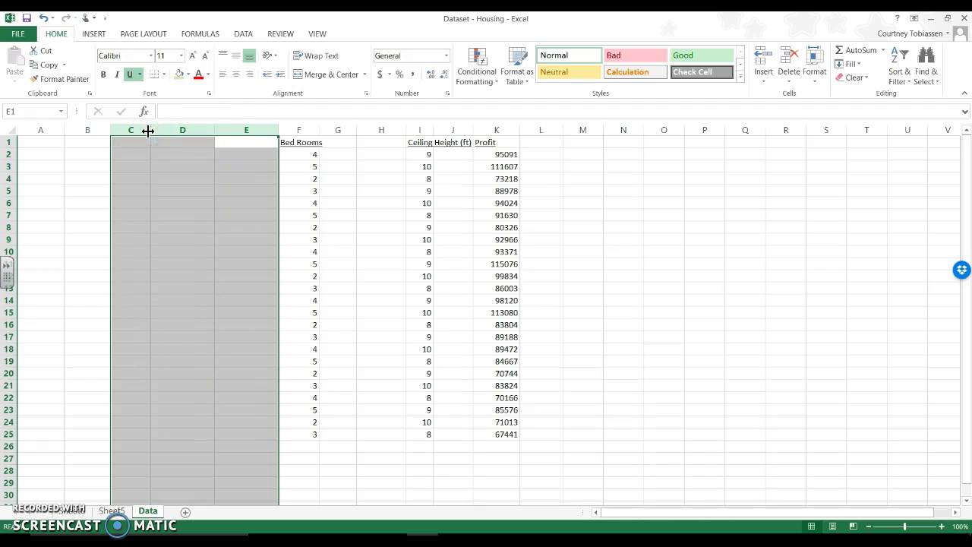
# Step: Move the Bed Rooms data with its header from F1:F25 to J1:J25, beside the Profit column
pyautogui.moveTo(304, 146); pyautogui.dragTo(308, 432)
pyautogui.hotkey('ctrl', 'c')
pyautogui.press('Right')
pyautogui.press('Right')
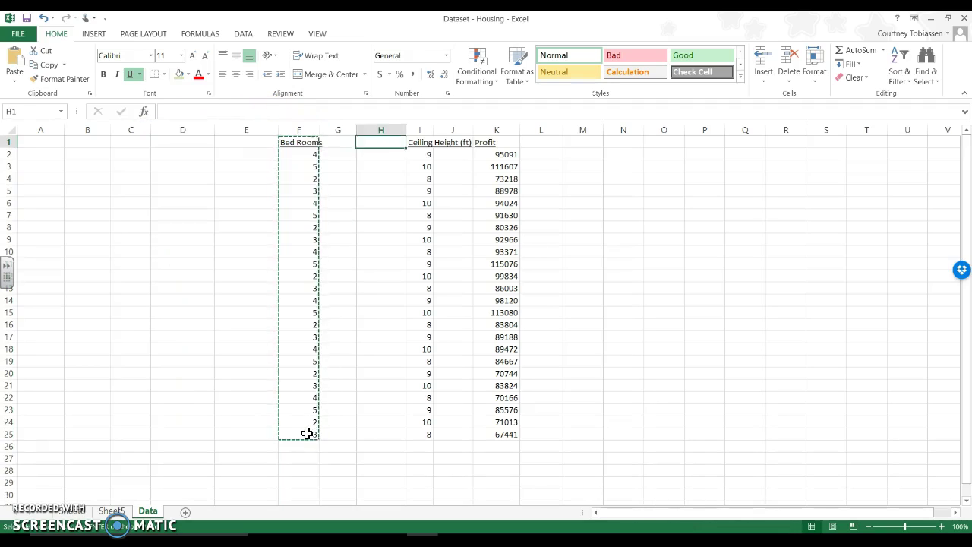
pyautogui.press('Right')
pyautogui.press('Right')
pyautogui.hotkey('ctrl', 'v')
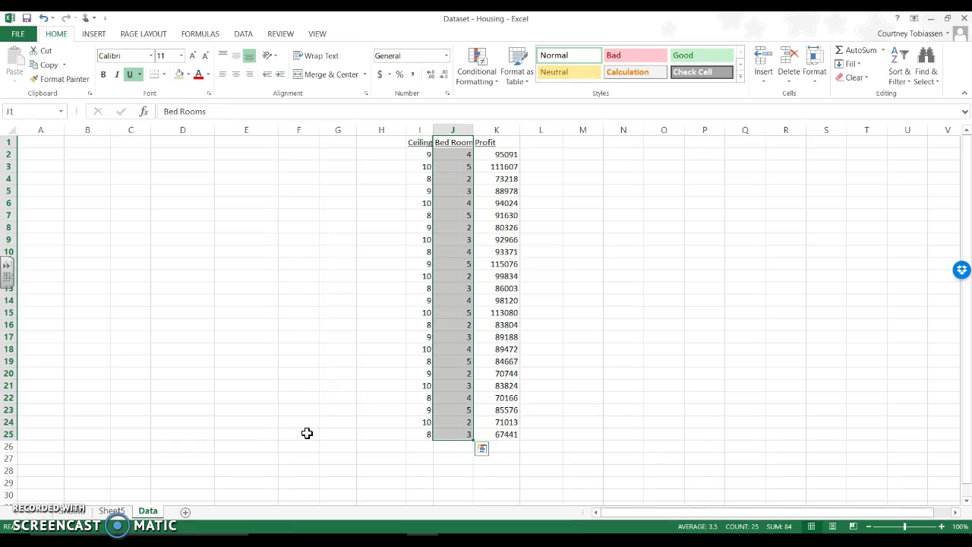
pyautogui.click(690, 275)
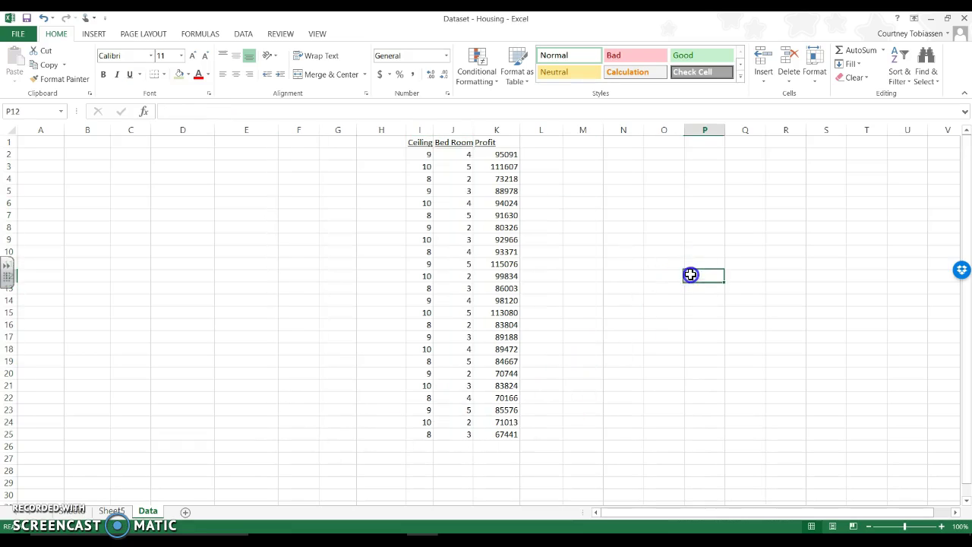
# Step: Run a Regression with Y range K1:K25 and X range I1:J25, keeping labels and new-worksheet output
pyautogui.click(492, 143)
pyautogui.click(243, 34)
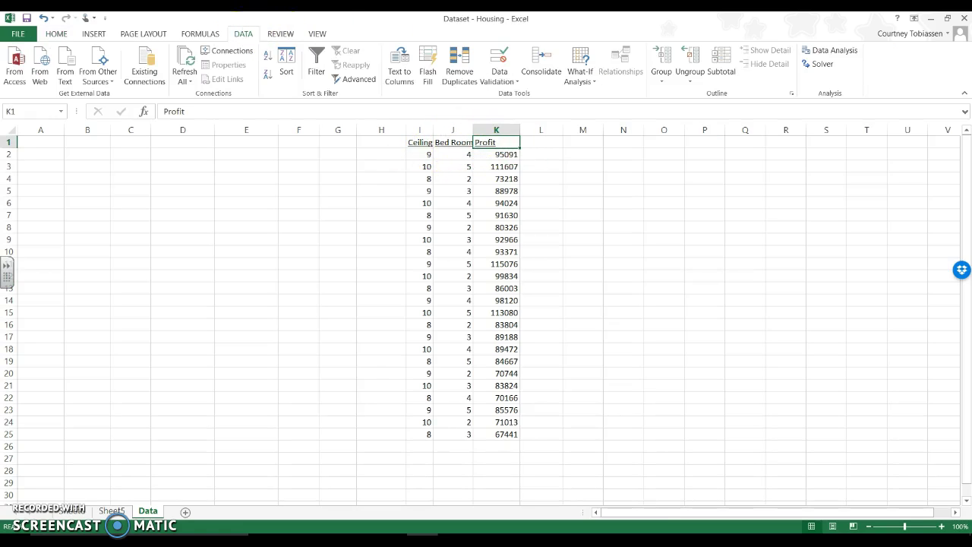
pyautogui.click(828, 51)
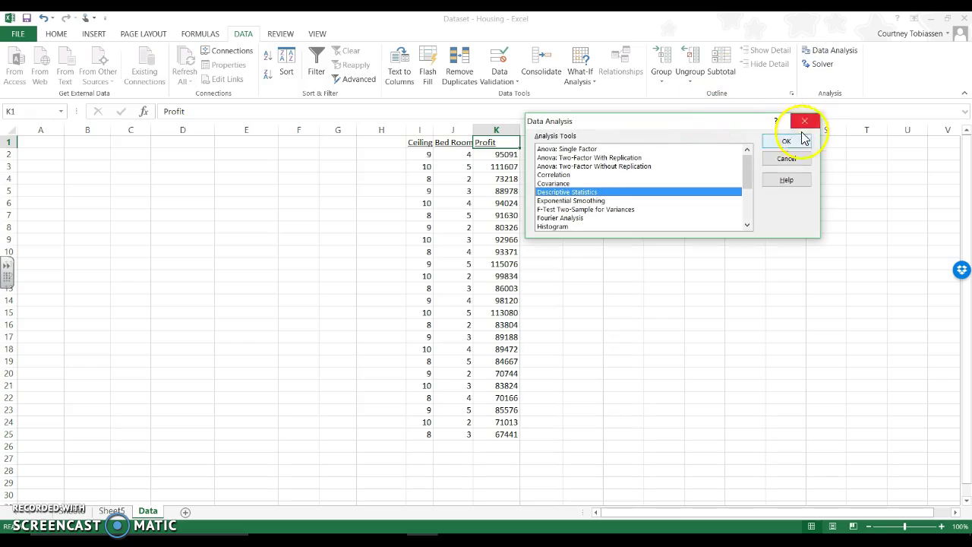
pyautogui.moveTo(749, 172); pyautogui.dragTo(746, 191)
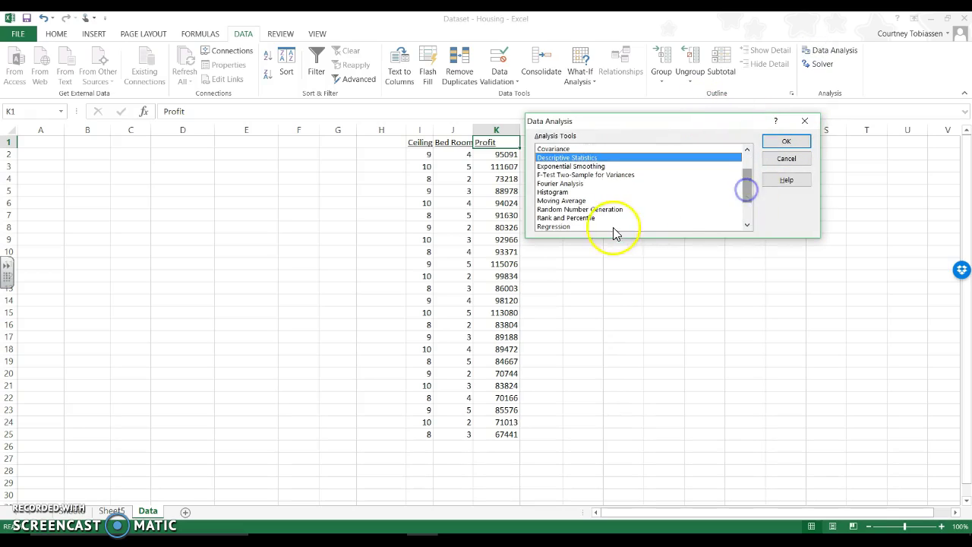
pyautogui.click(579, 226)
pyautogui.click(784, 142)
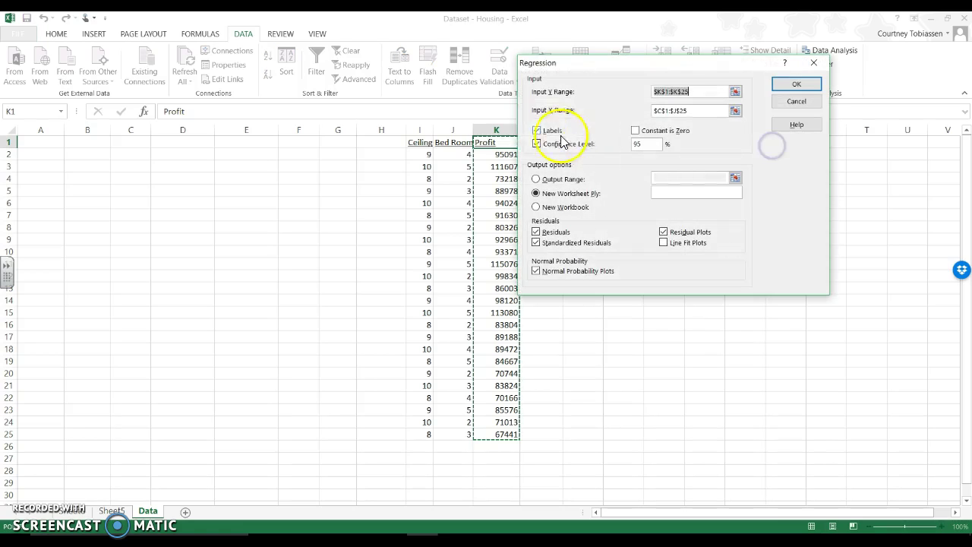
pyautogui.moveTo(712, 113); pyautogui.dragTo(599, 113)
pyautogui.press('BackSpace')
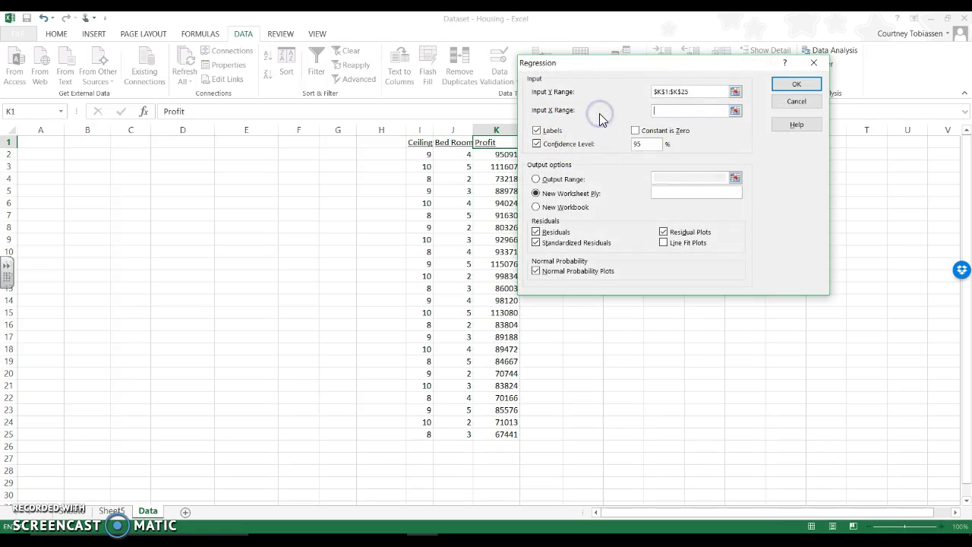
pyautogui.moveTo(423, 142); pyautogui.dragTo(463, 438)
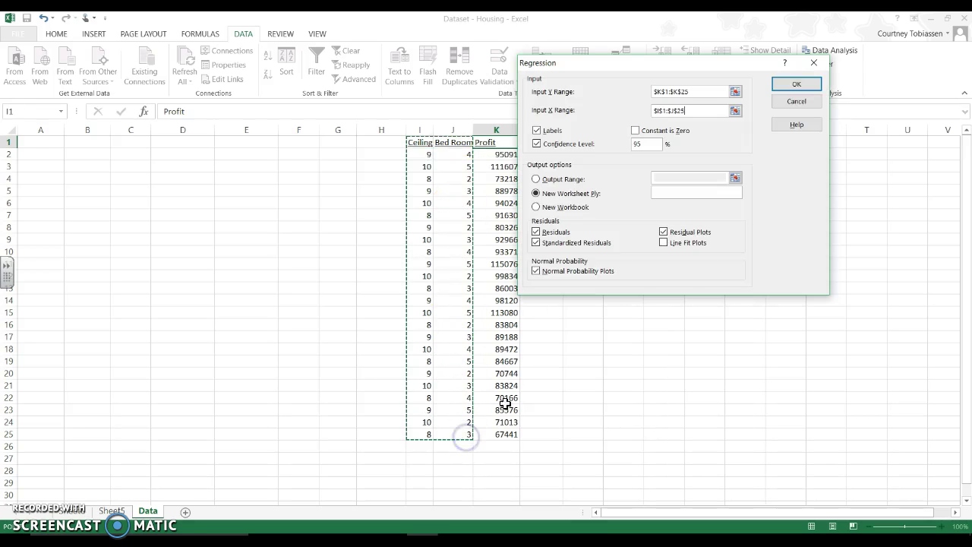
pyautogui.click(802, 87)
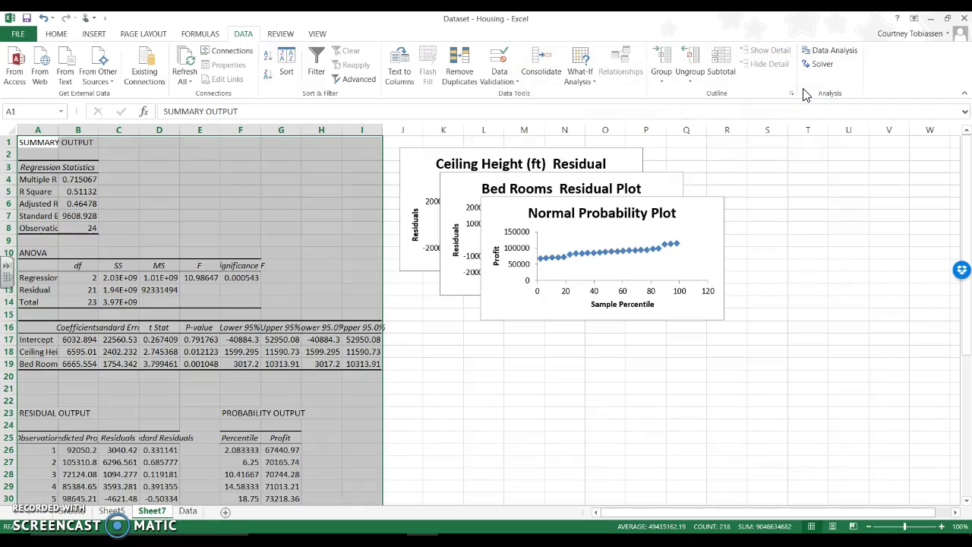
# Step: Move the Normal Probability and Bed Rooms residual plots apart, and check the Multiple R and R Square cells
pyautogui.moveTo(700, 219); pyautogui.dragTo(866, 318)
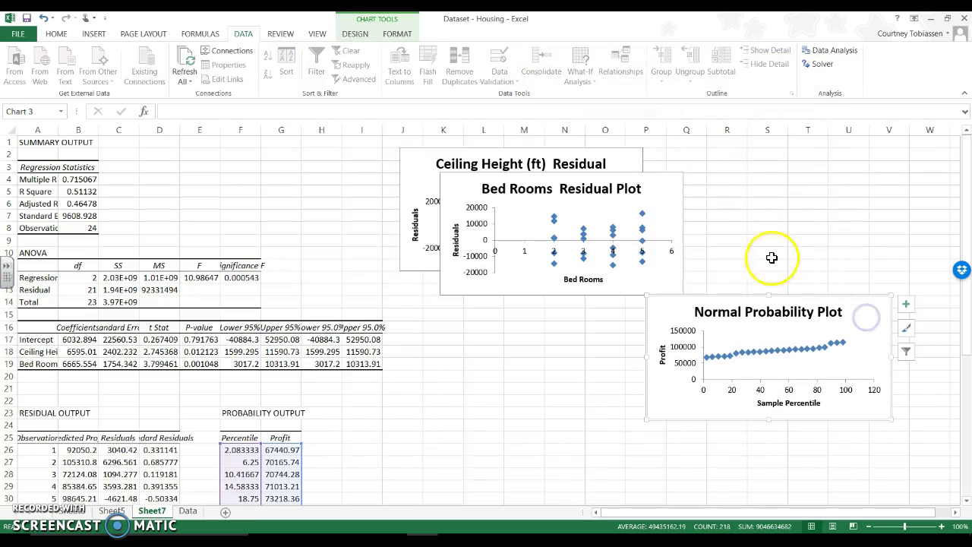
pyautogui.moveTo(674, 206); pyautogui.dragTo(850, 200)
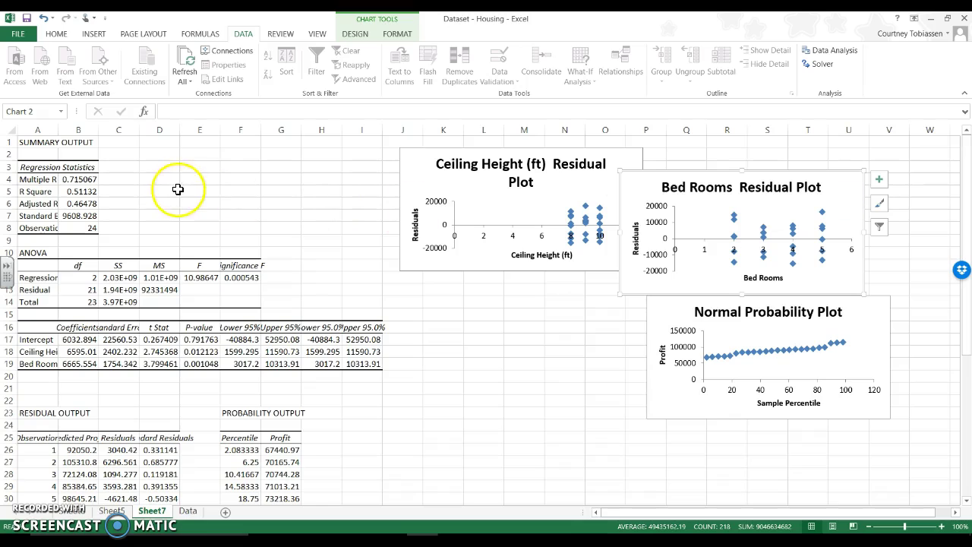
pyautogui.click(85, 179)
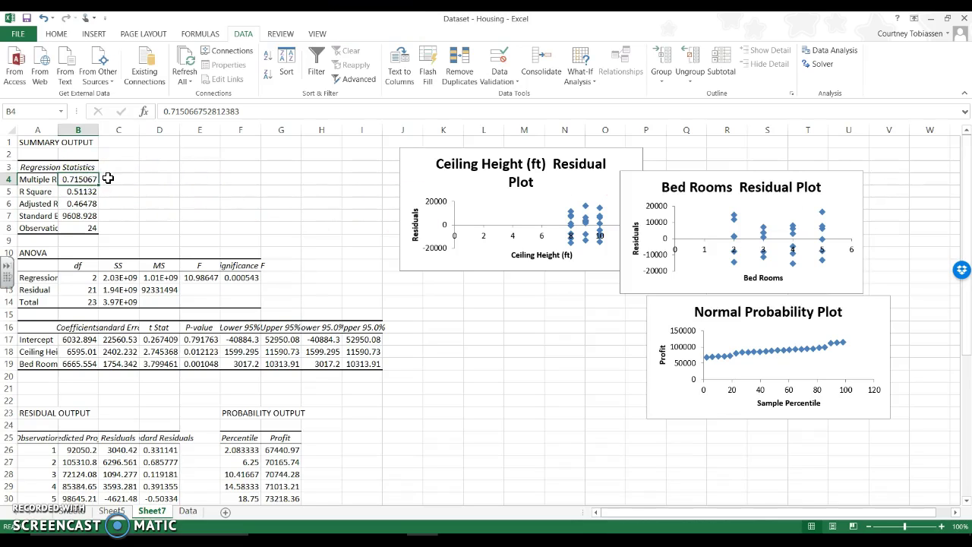
pyautogui.click(85, 192)
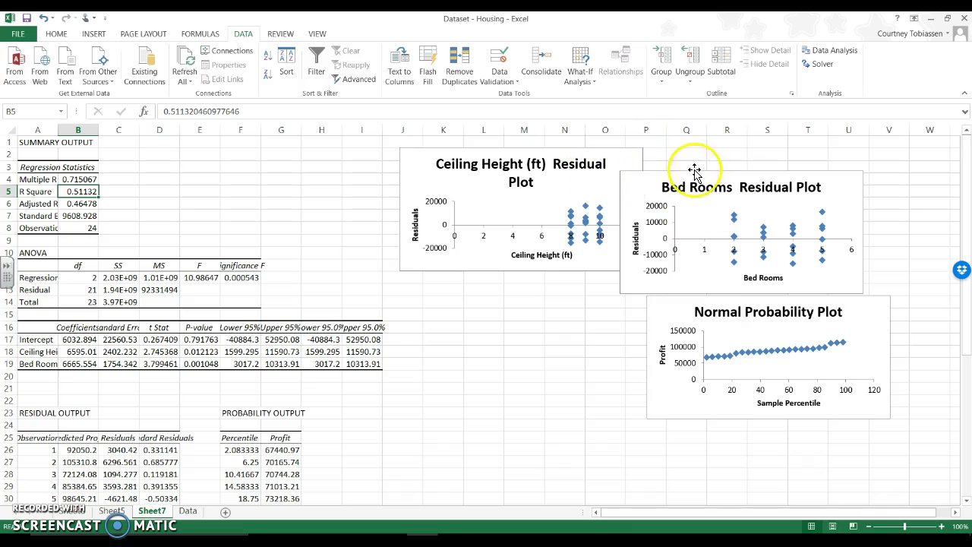
# Step: Check the model's Significance F and the P-values of Ceiling Height and Bed Rooms
pyautogui.click(251, 277)
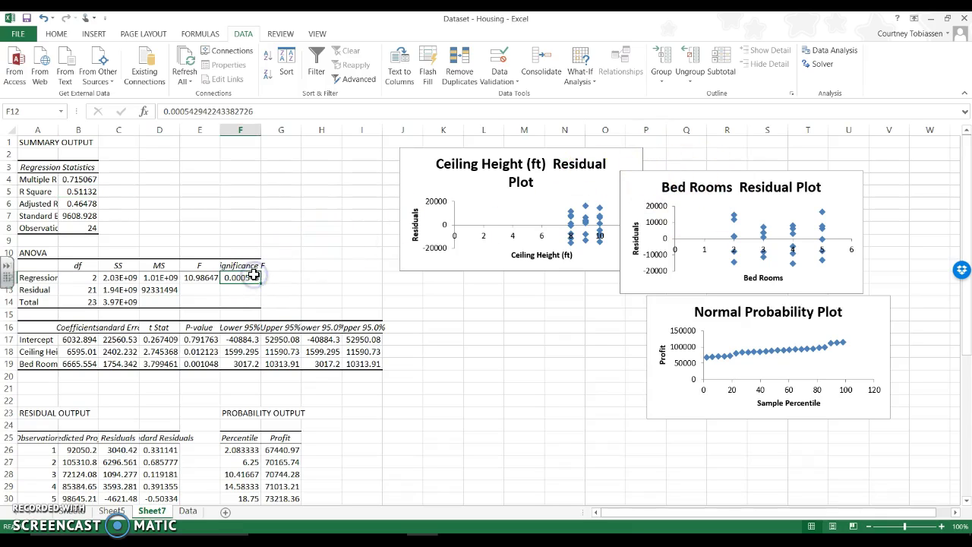
pyautogui.click(270, 279)
pyautogui.scroll(-1, 270, 279)
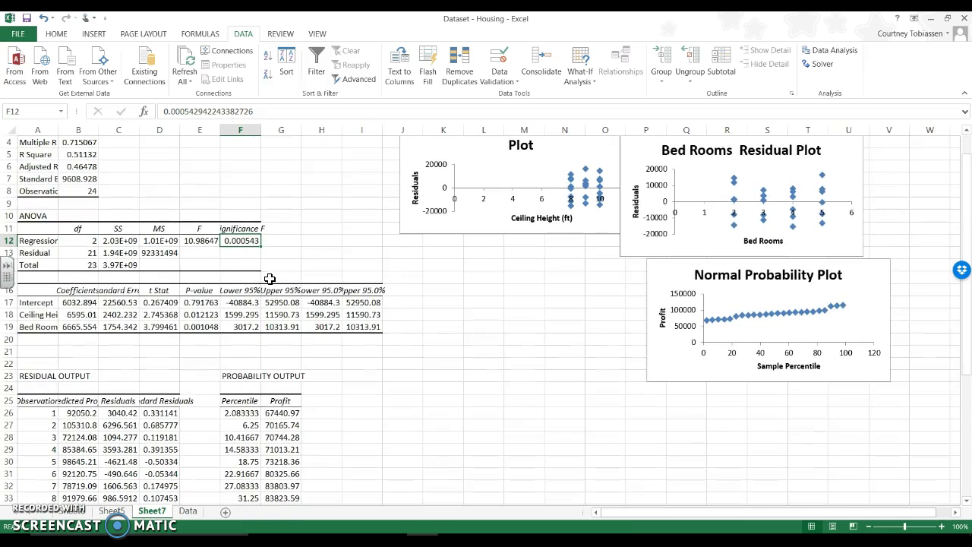
pyautogui.click(210, 318)
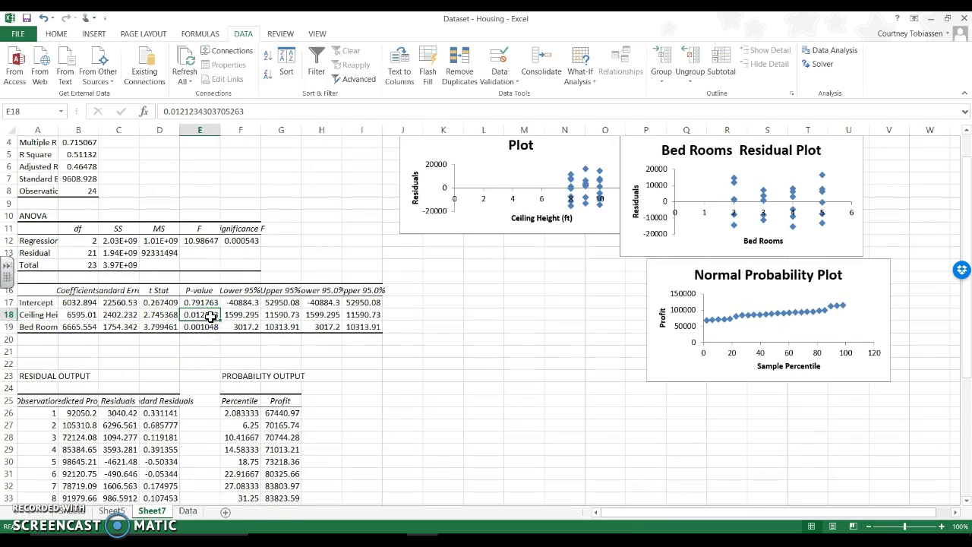
pyautogui.click(211, 327)
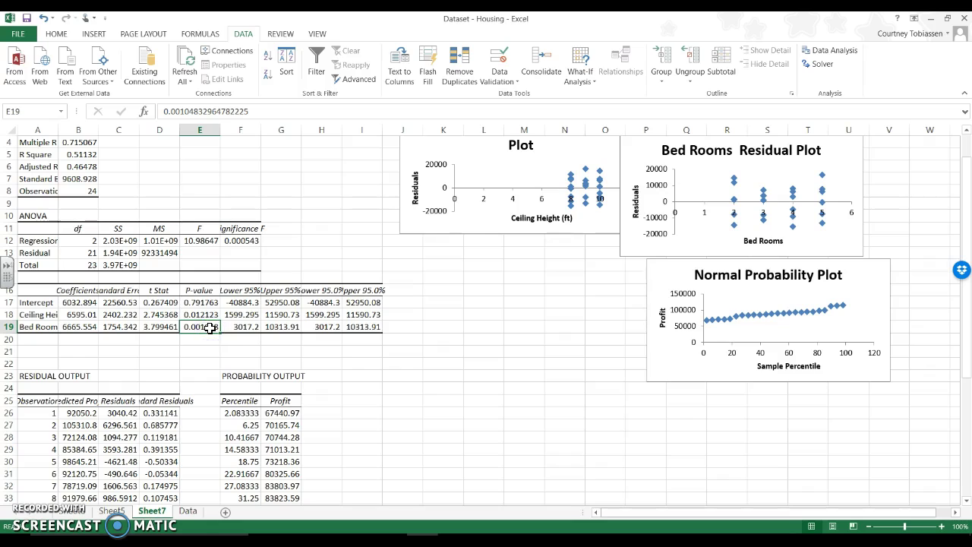
# Step: Check the Intercept's P-value and clear the Intercept coefficient in B17
pyautogui.click(203, 303)
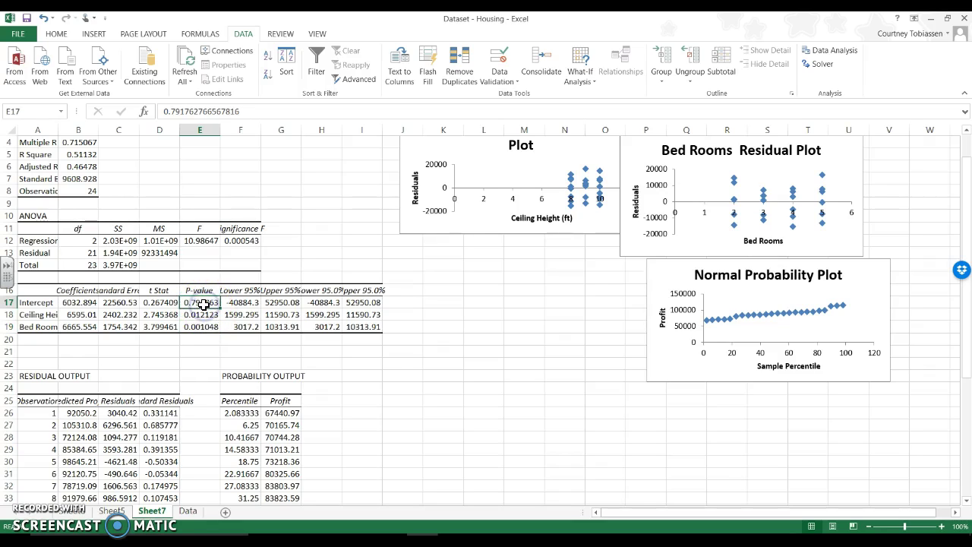
pyautogui.click(219, 304)
pyautogui.click(73, 302)
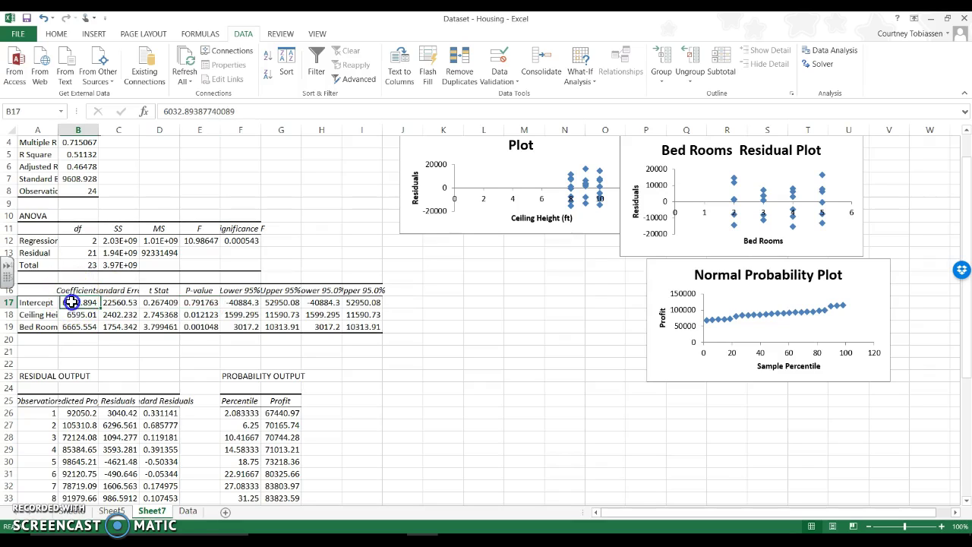
pyautogui.press('Delete')
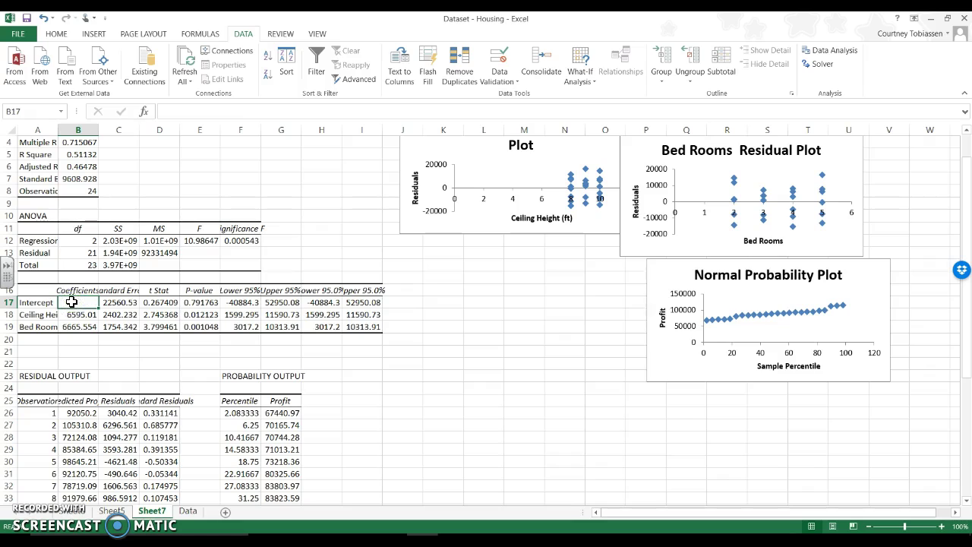
# Step: Enter the regression equation "Profit = 6595.01(Ceiling) + 6665.55(Bedroom)" in B21 below the coefficients table
pyautogui.click(69, 348)
pyautogui.write('Profit')
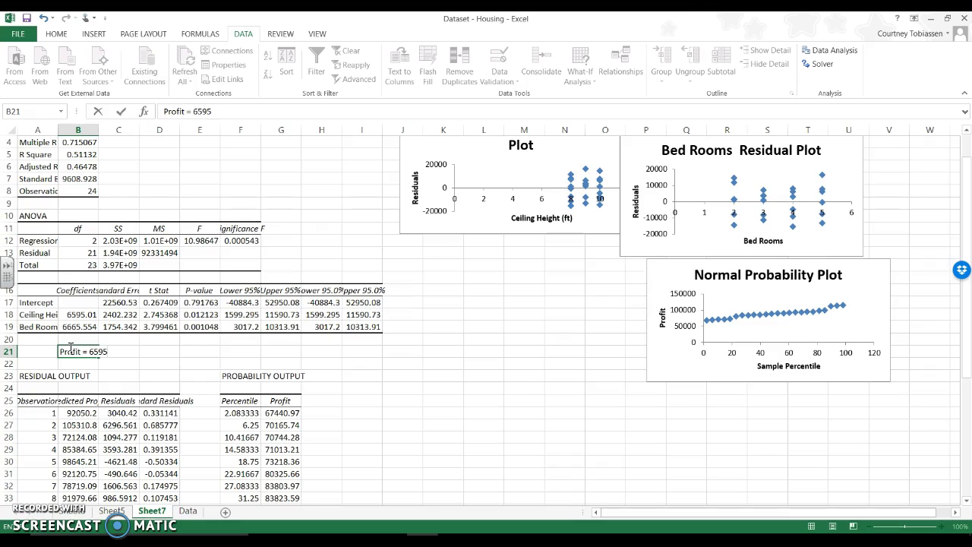
pyautogui.write('= 6595.01(Celi')
pyautogui.write('ing')
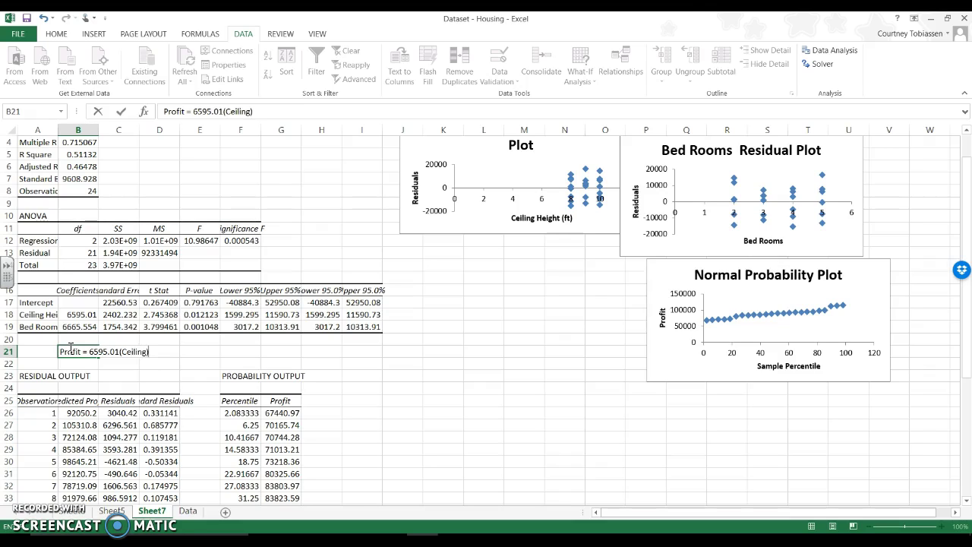
pyautogui.write(') + 6665.55(Bedroom)')
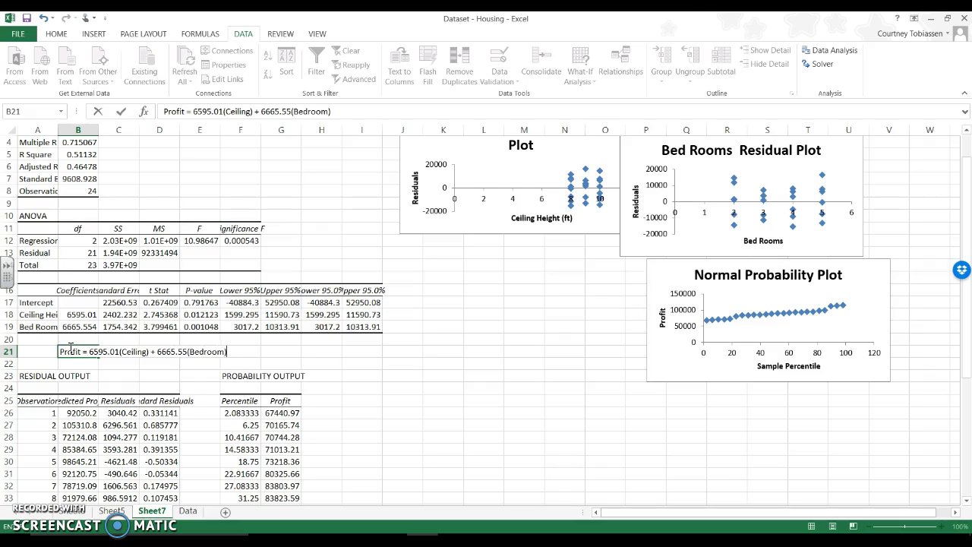
pyautogui.press('Return')
# Step: Color the regression equation text in B21 red
pyautogui.click(68, 351)
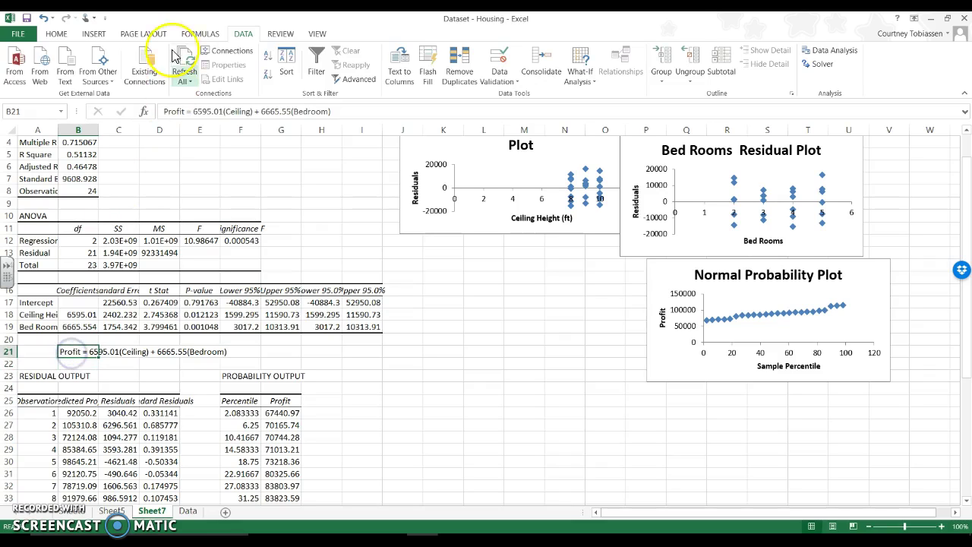
pyautogui.click(57, 34)
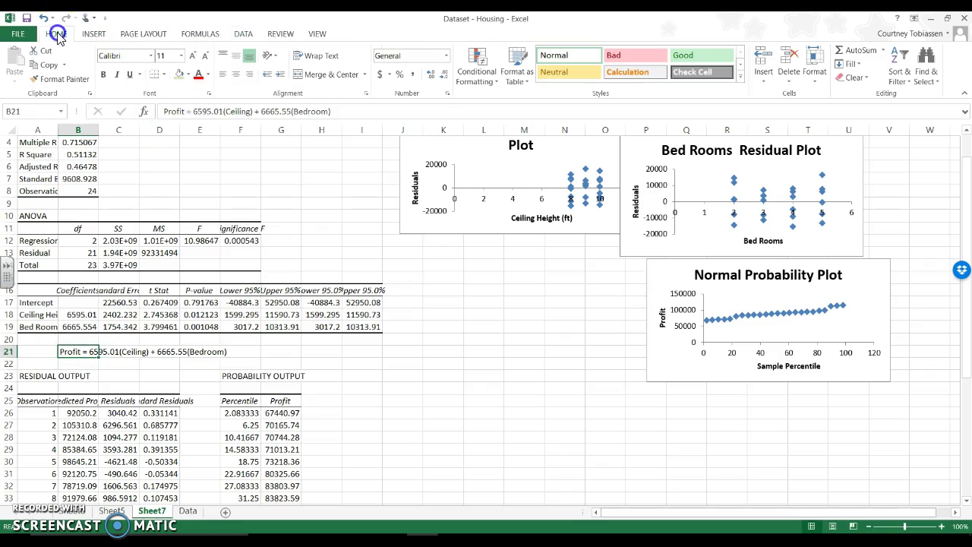
pyautogui.click(198, 75)
pyautogui.click(276, 352)
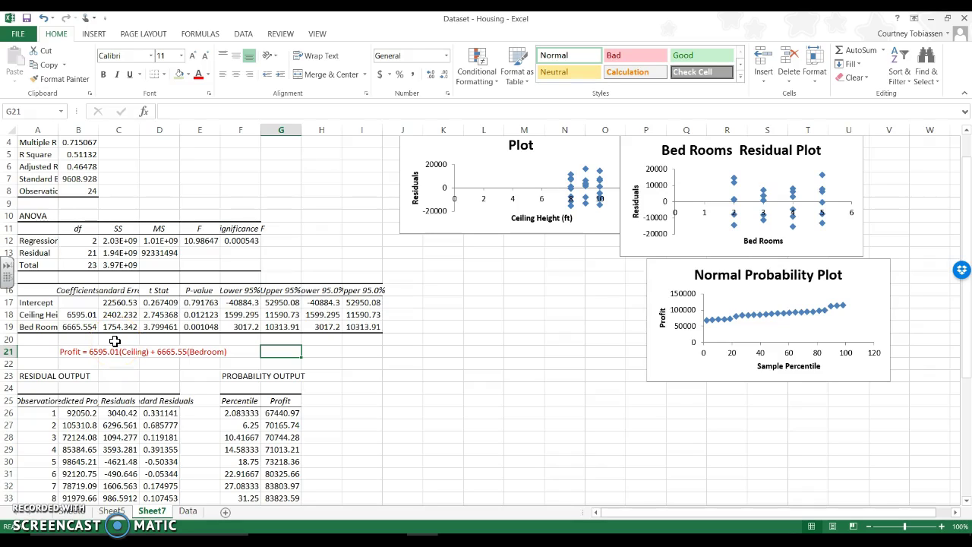
pyautogui.click(82, 351)
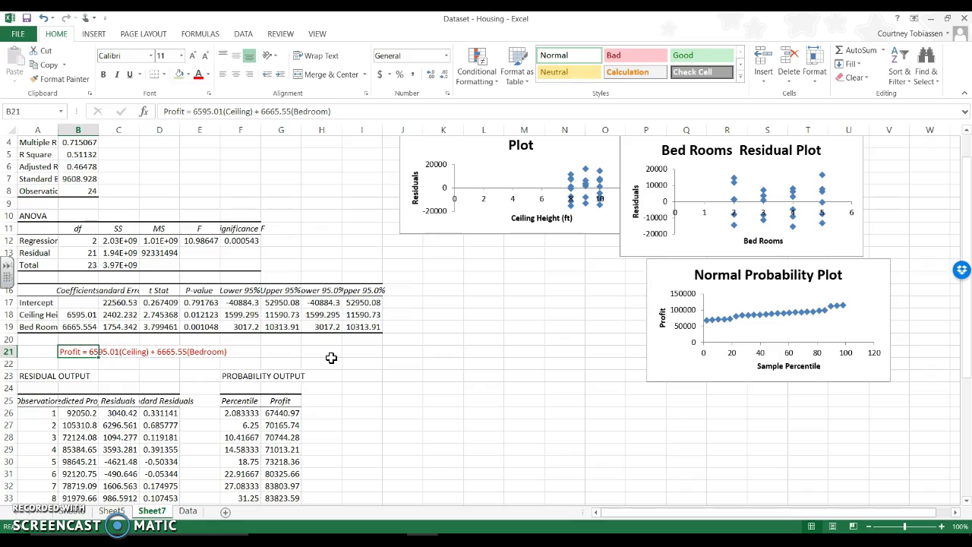
pyautogui.click(270, 349)
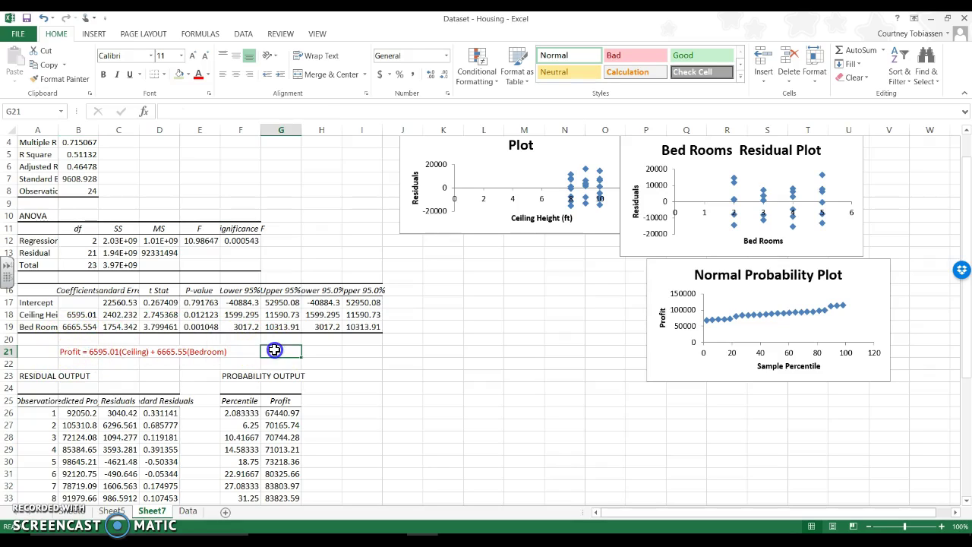